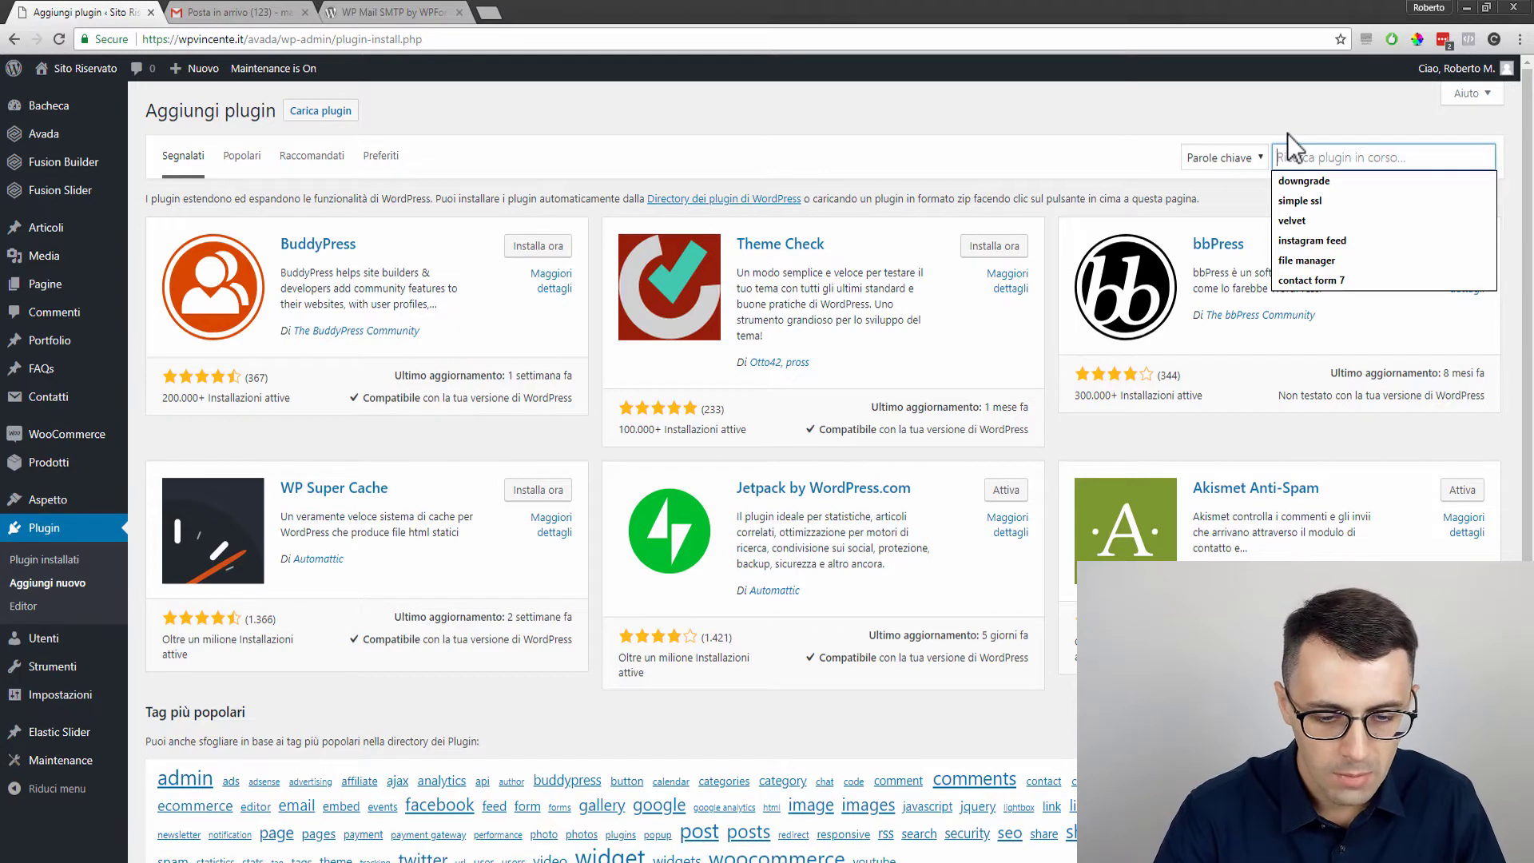
- Search for 'wp mail smtp', then install and activate WP Mail SMTP by WPForms
text(wp mail smtp)
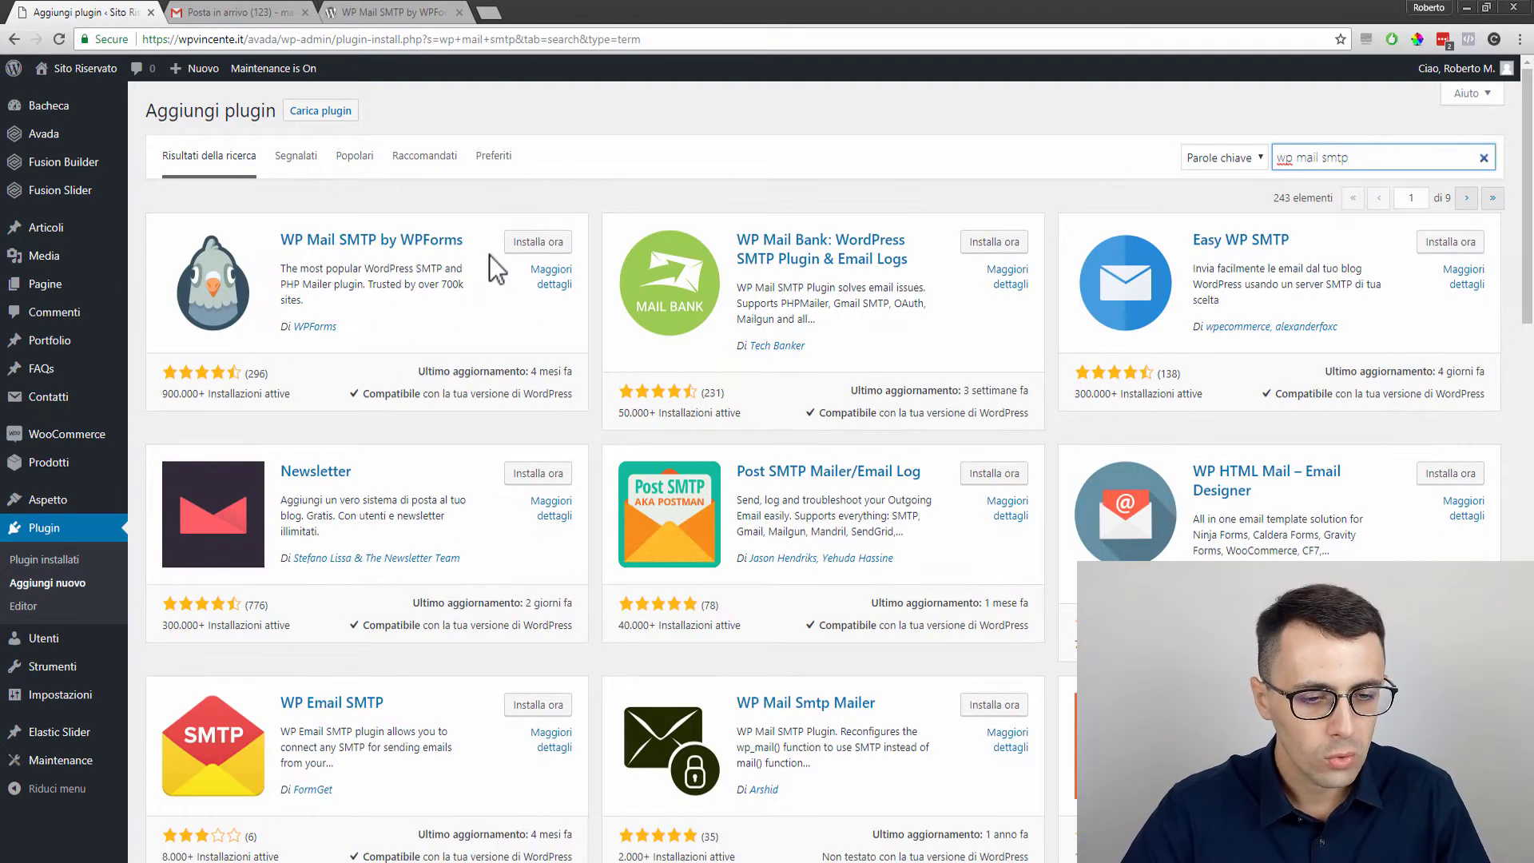
click(538, 245)
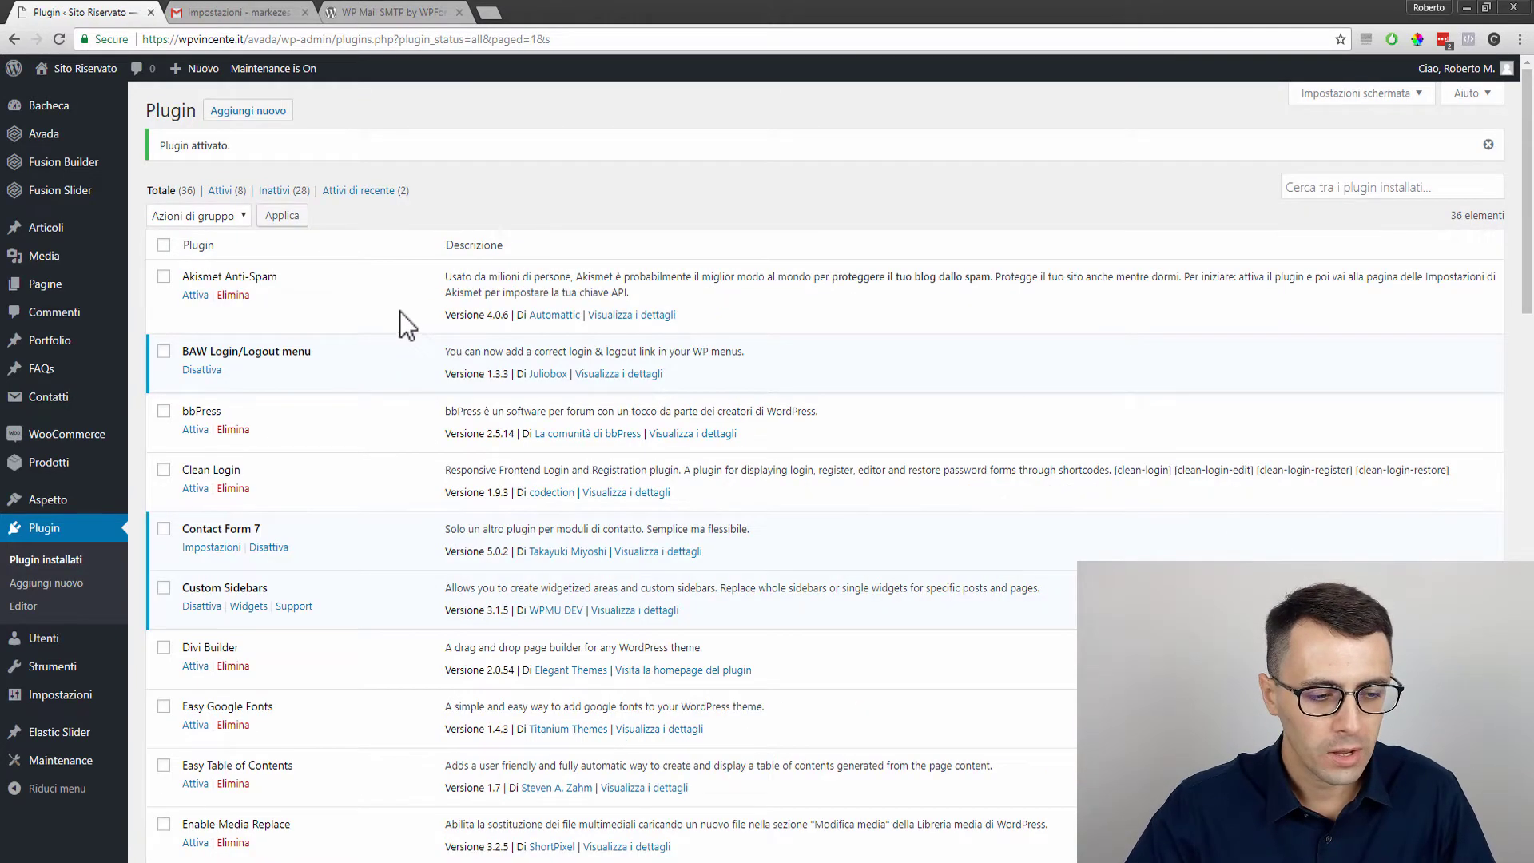
mouse_move(80, 697)
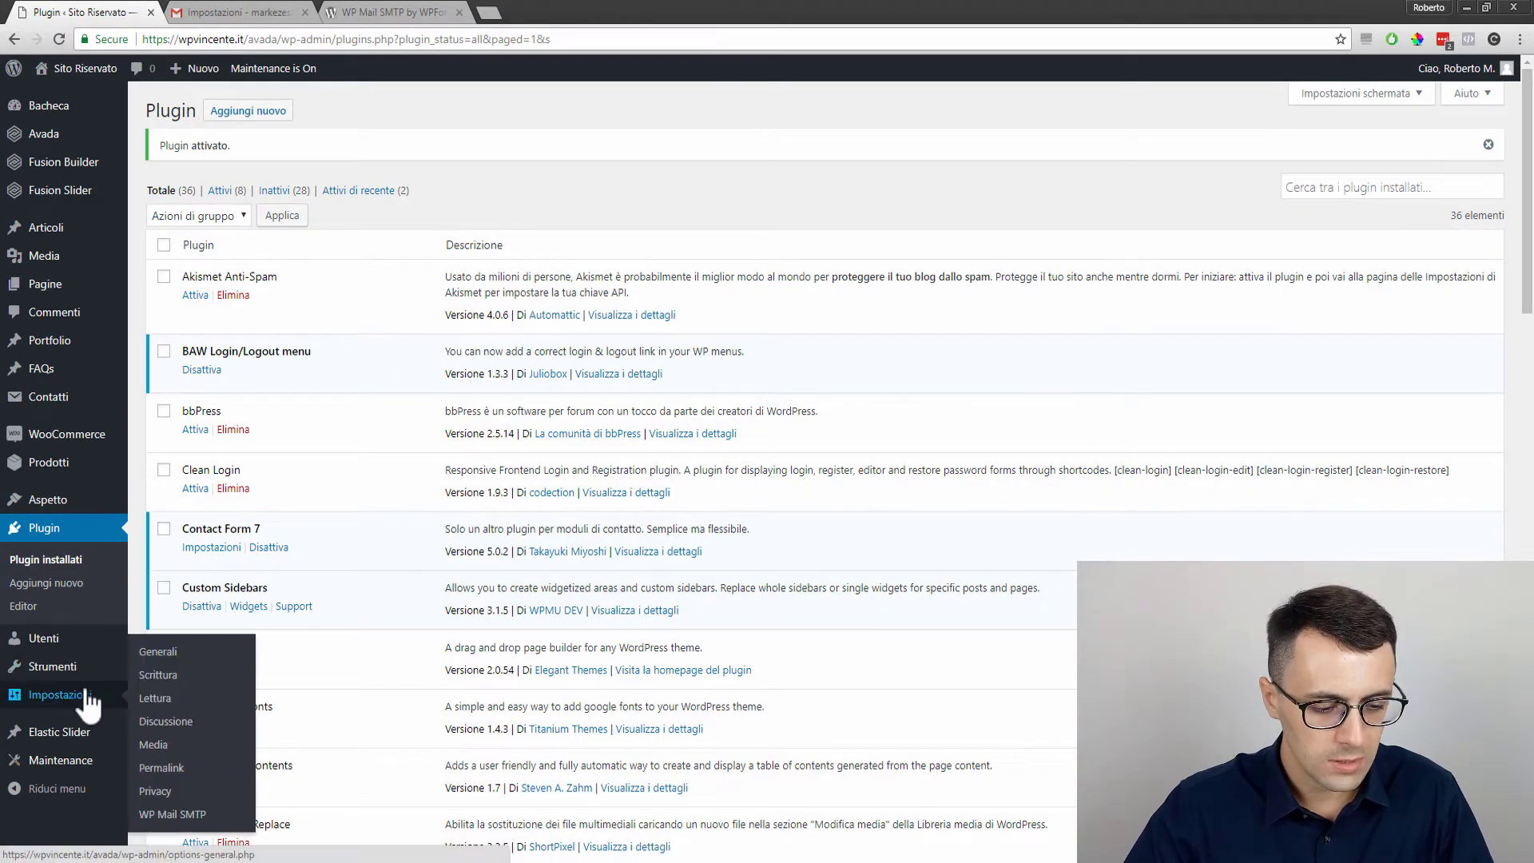
- In WP Mail SMTP settings, replace the From Email with a Gmail address and the From Name with the sender's name
click(195, 815)
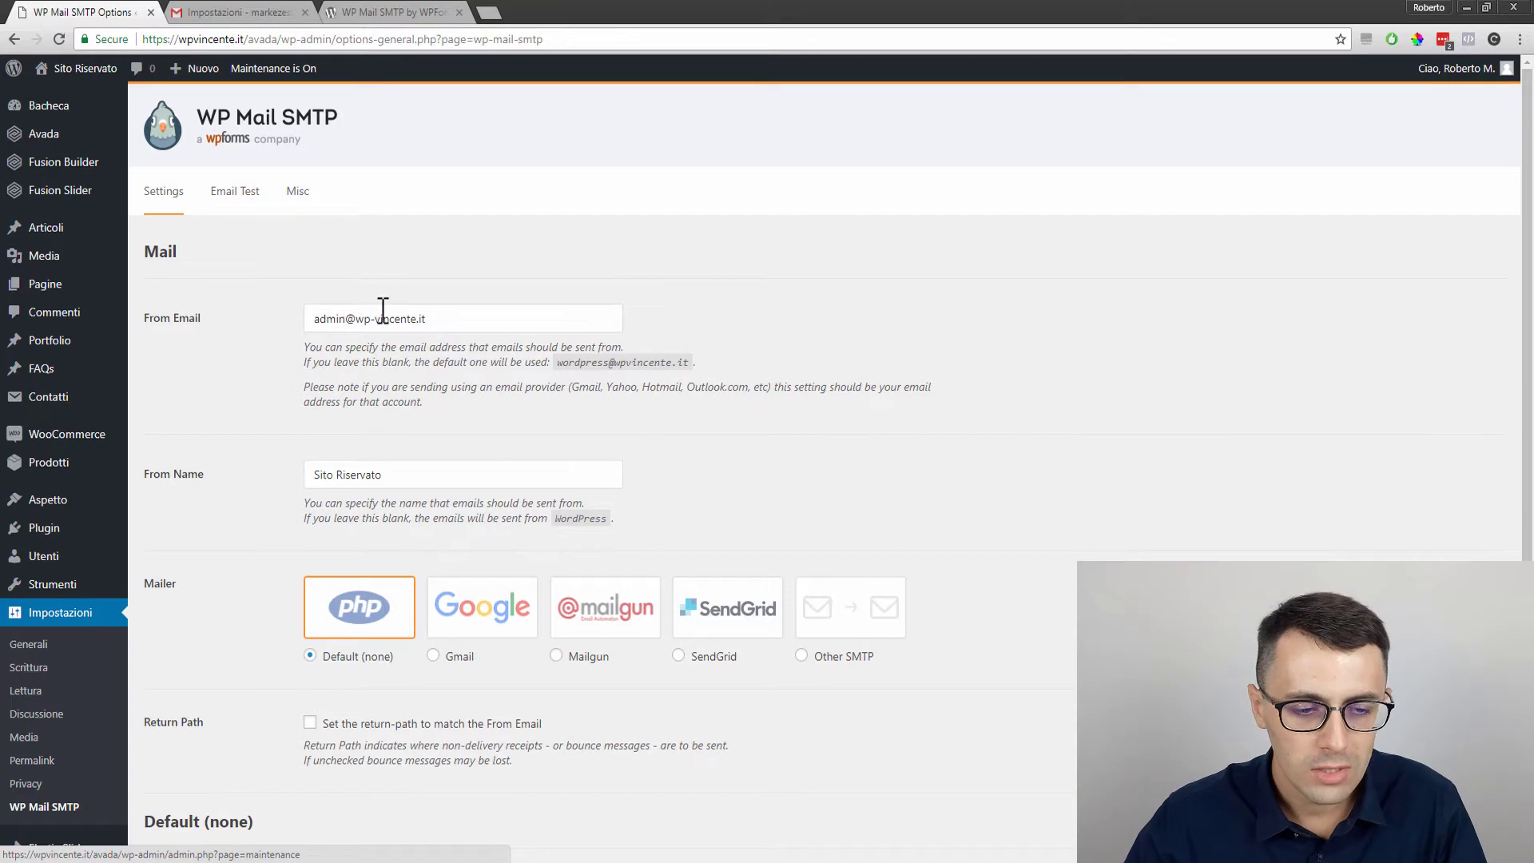
drag(462, 317, 310, 319)
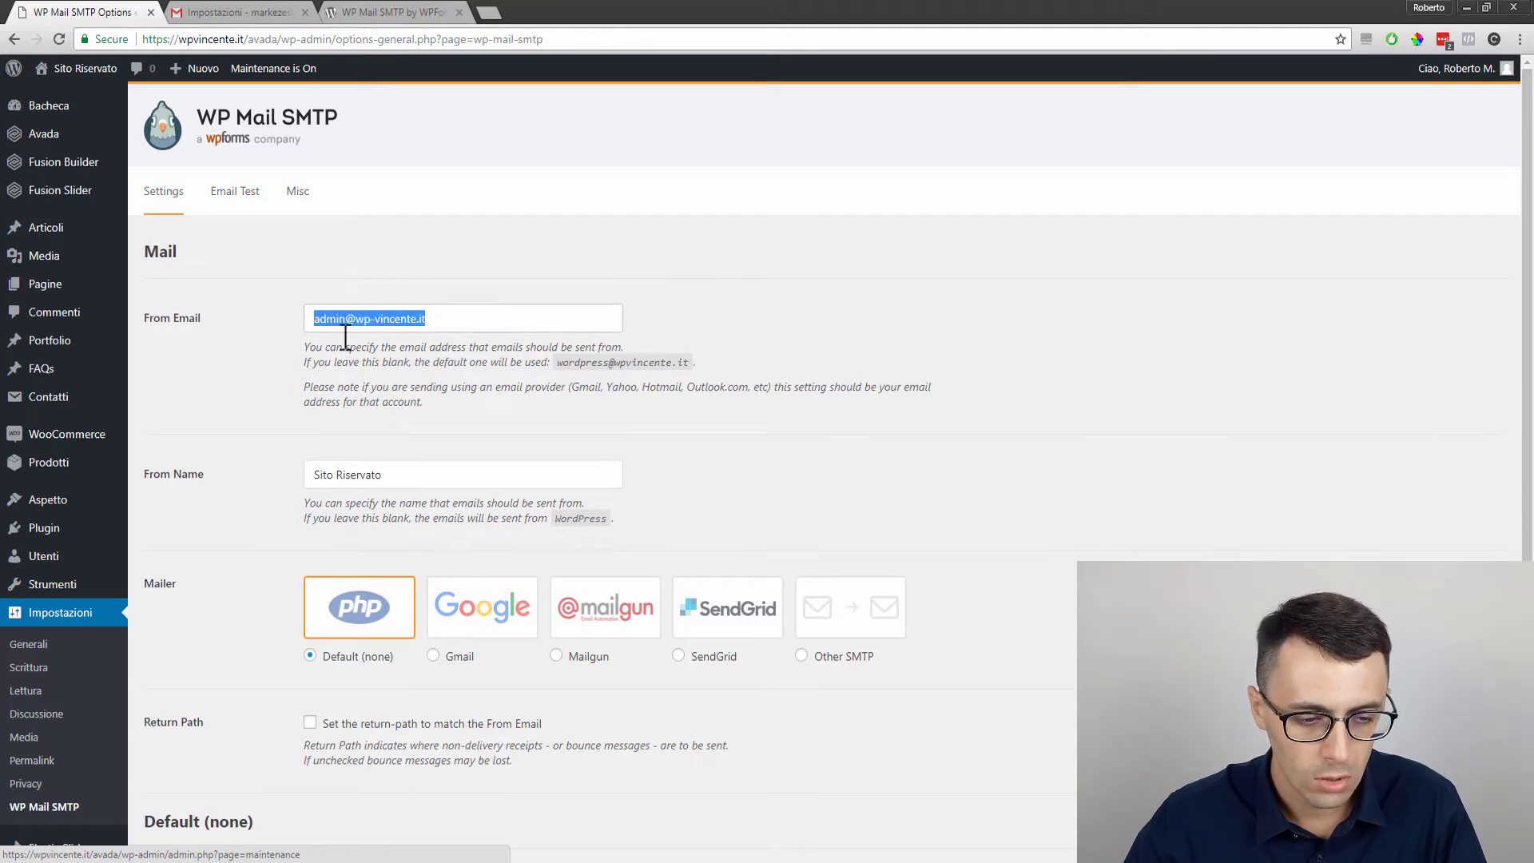
key(ctrl+v)
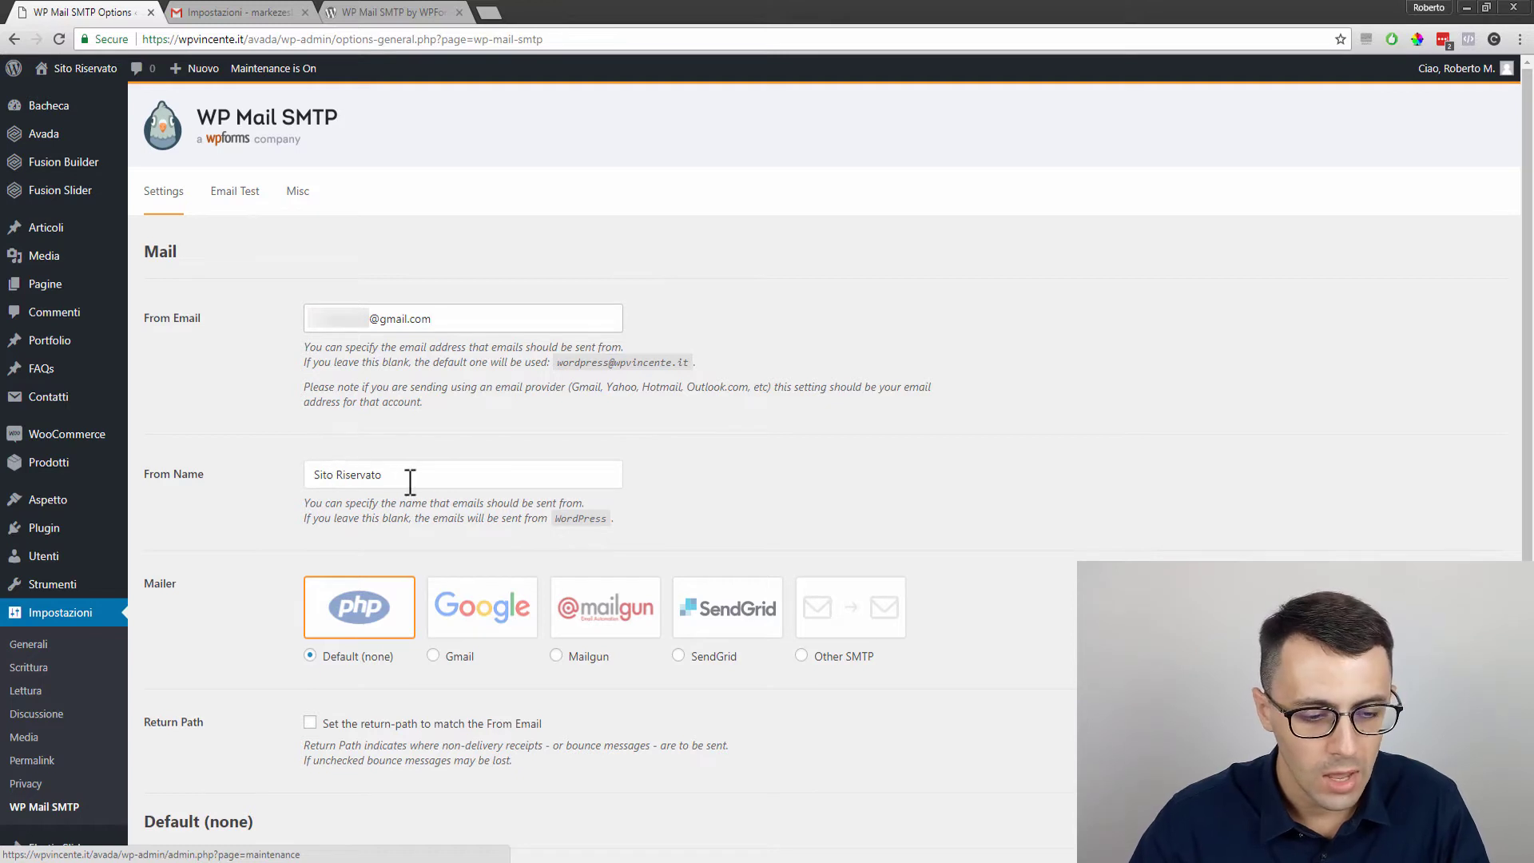
drag(410, 478, 312, 476)
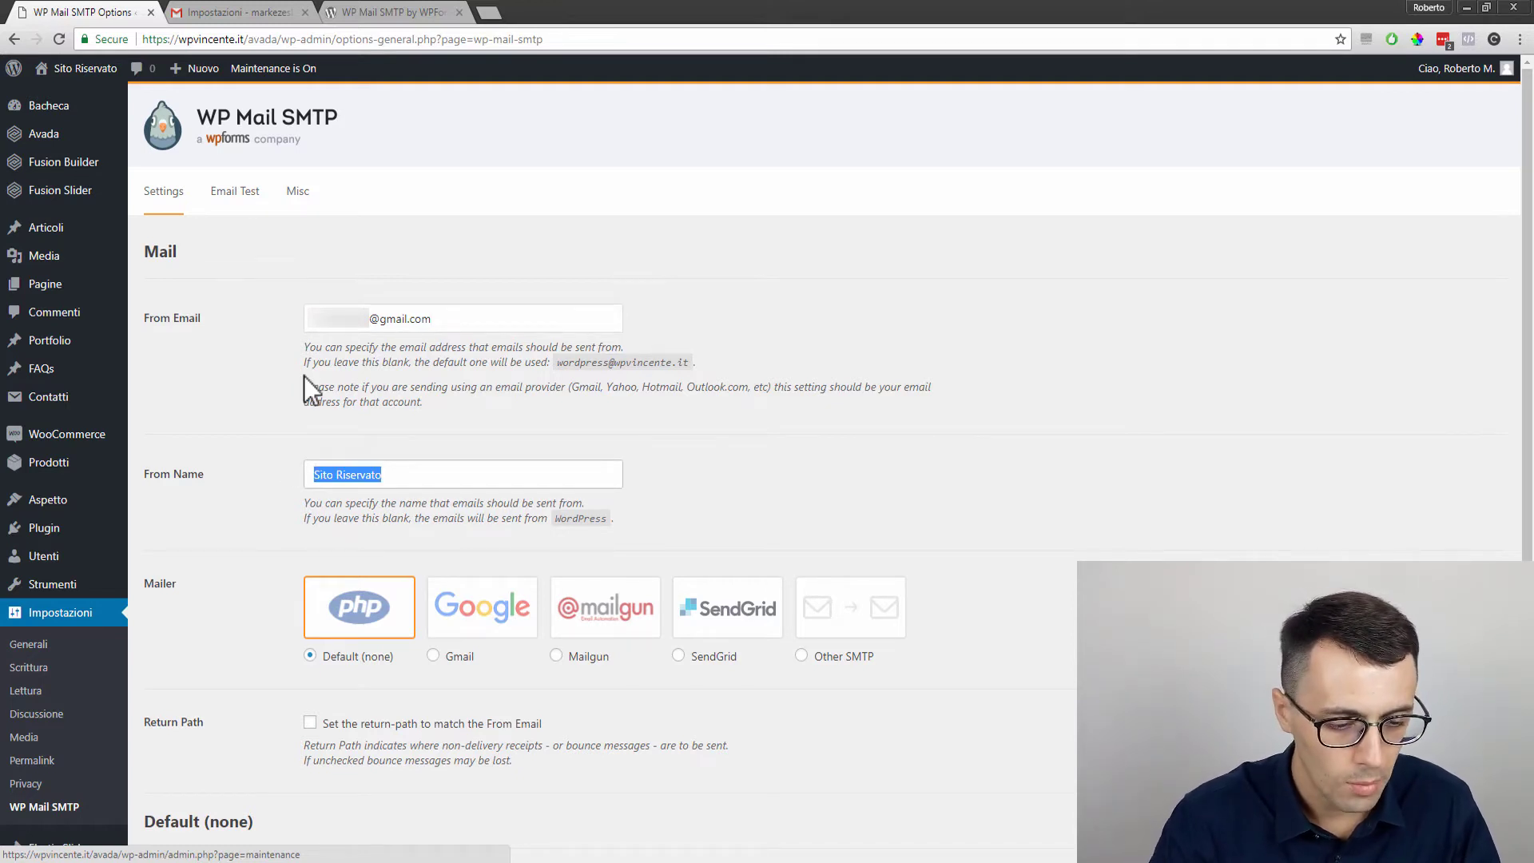
text(Roberto Marchesini)
- Select Gmail as the mailer and enable Return Path matching the From Email
scroll(368, 437, down, 2)
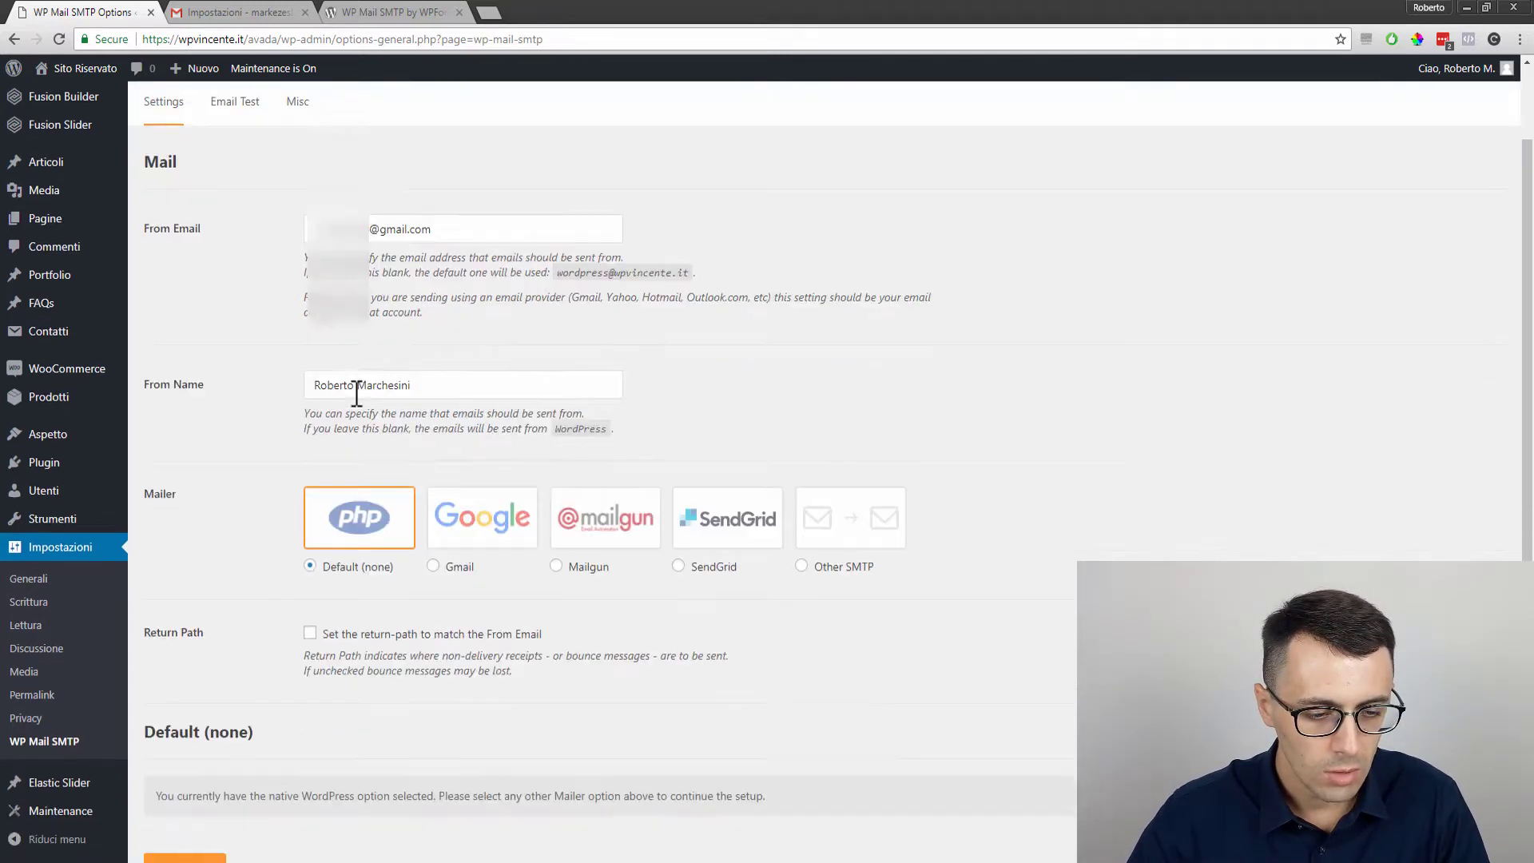
click(464, 491)
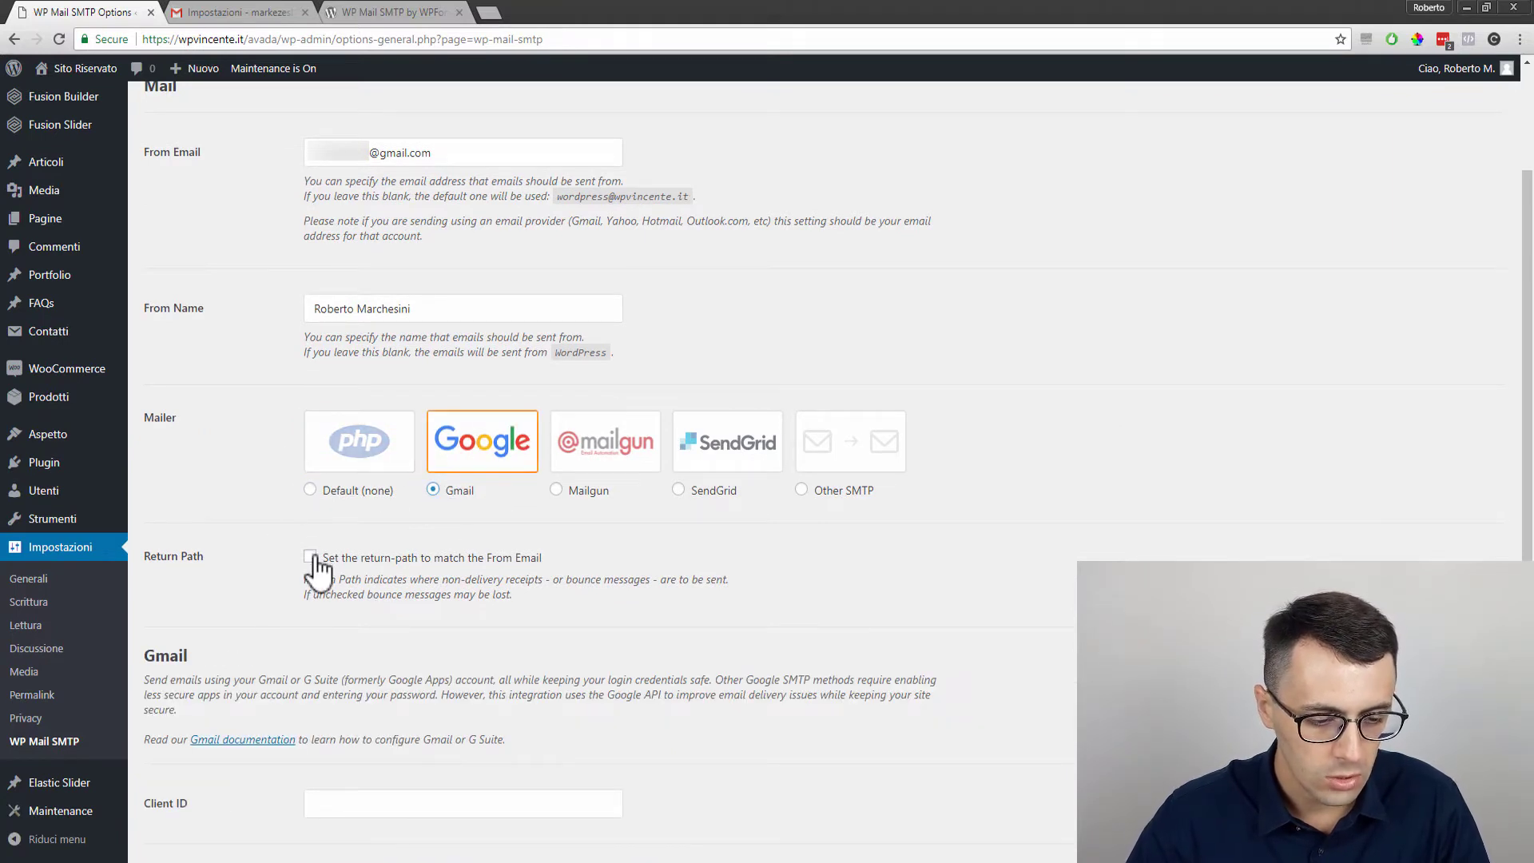
scroll(303, 431, down, 2)
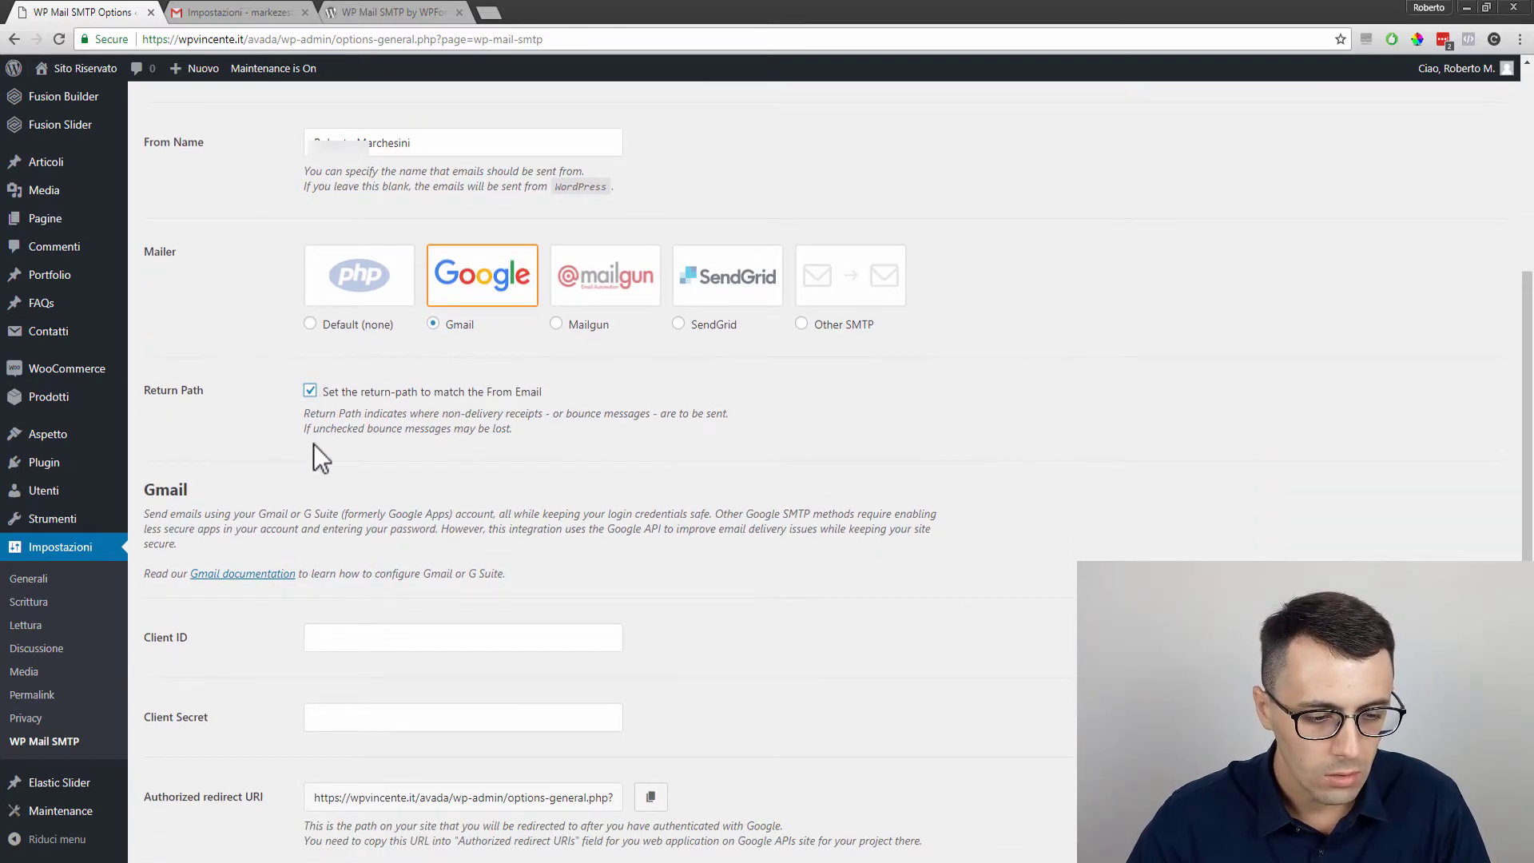
scroll(313, 445, down, 1)
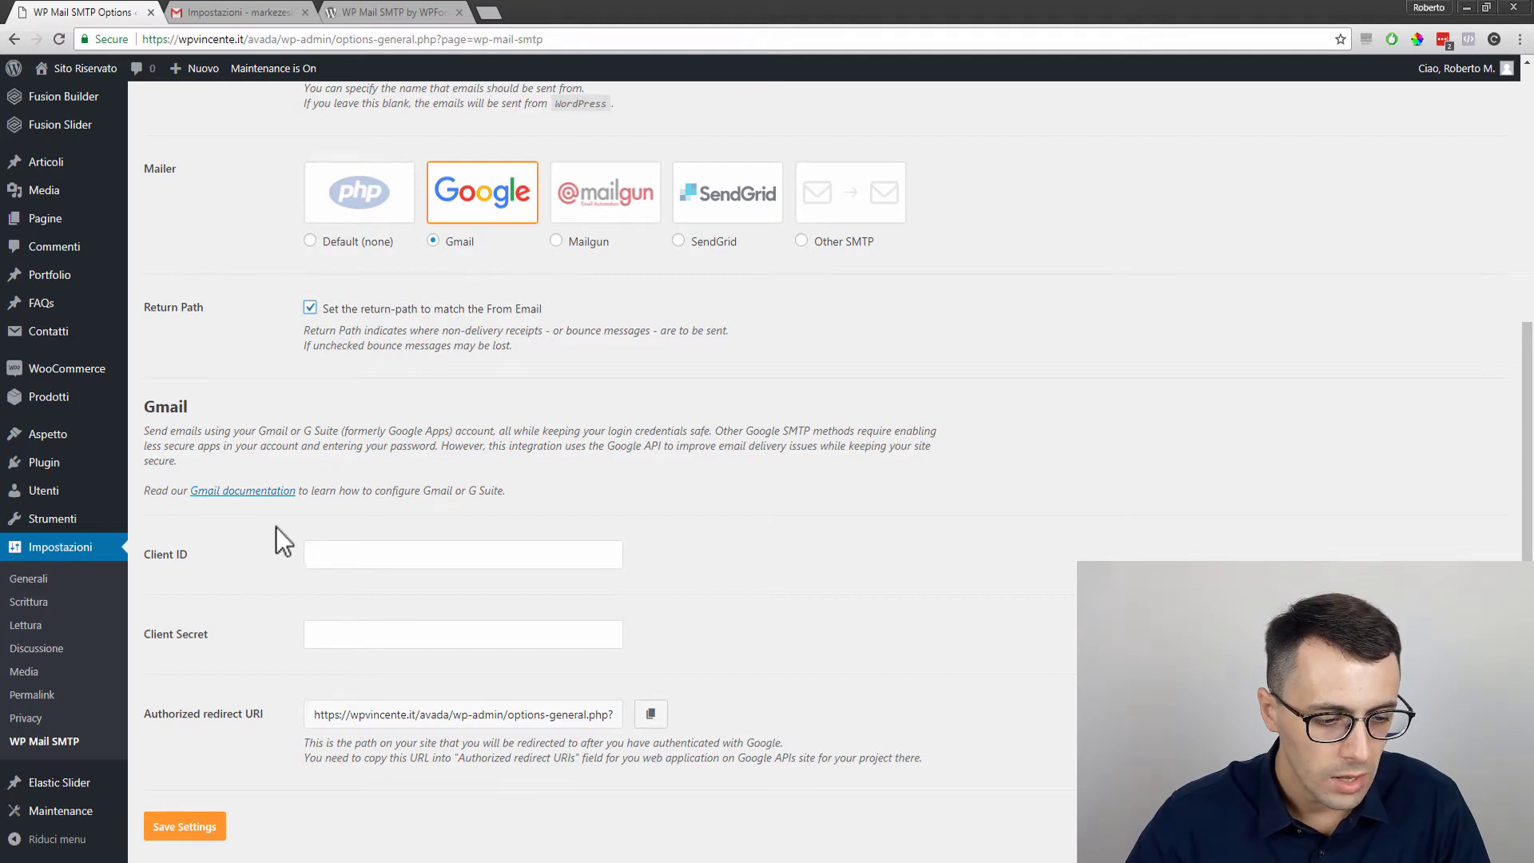
- Open the Gmail documentation link and scroll the WPForms guide to 'Step 2: Create a Web Application'
click(236, 491)
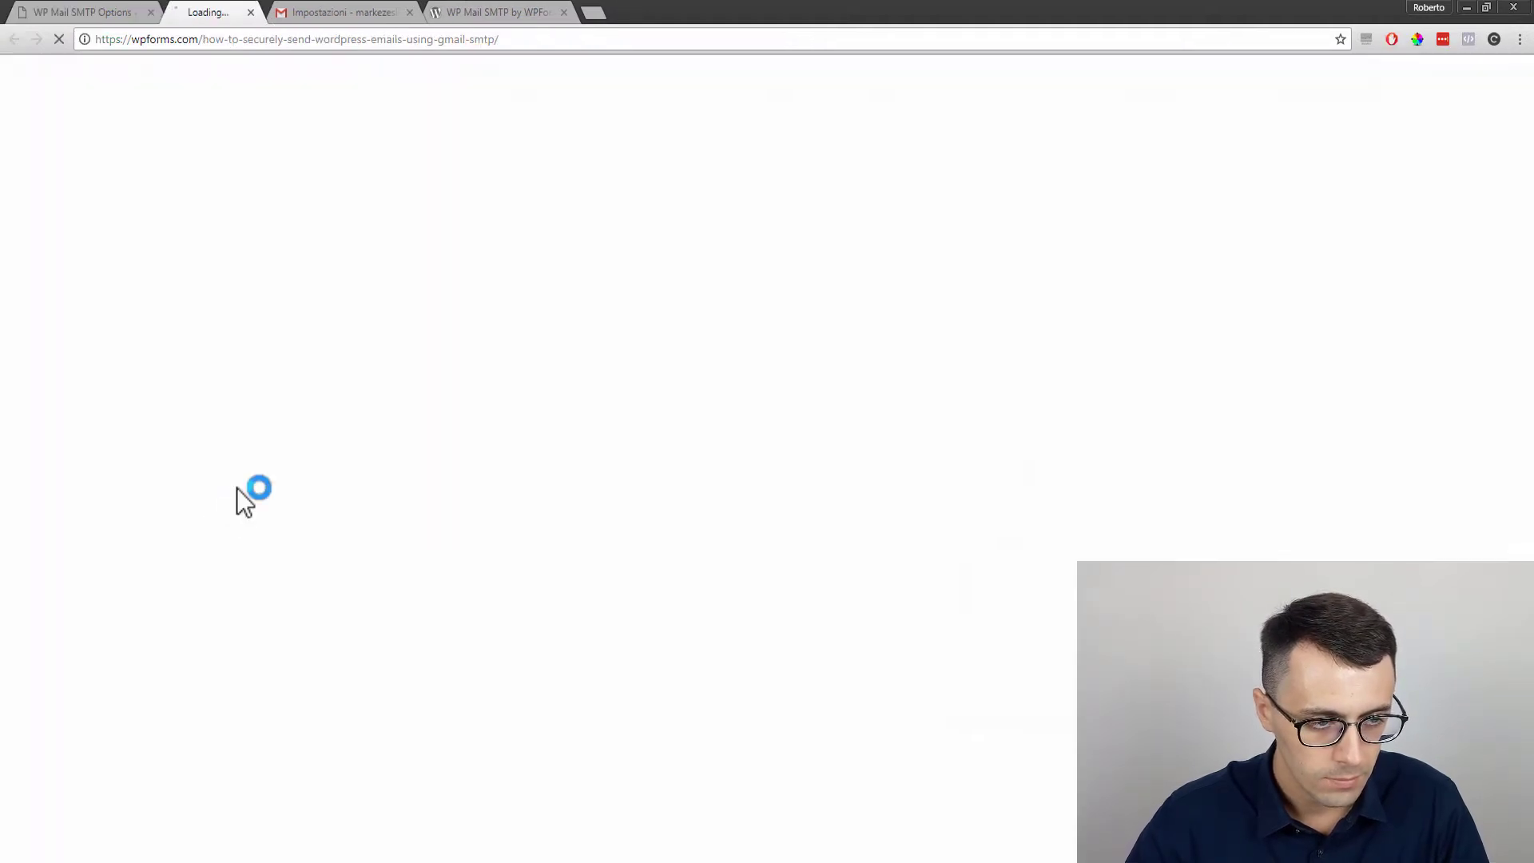
scroll(325, 459, down, 5)
scroll(352, 463, down, 2)
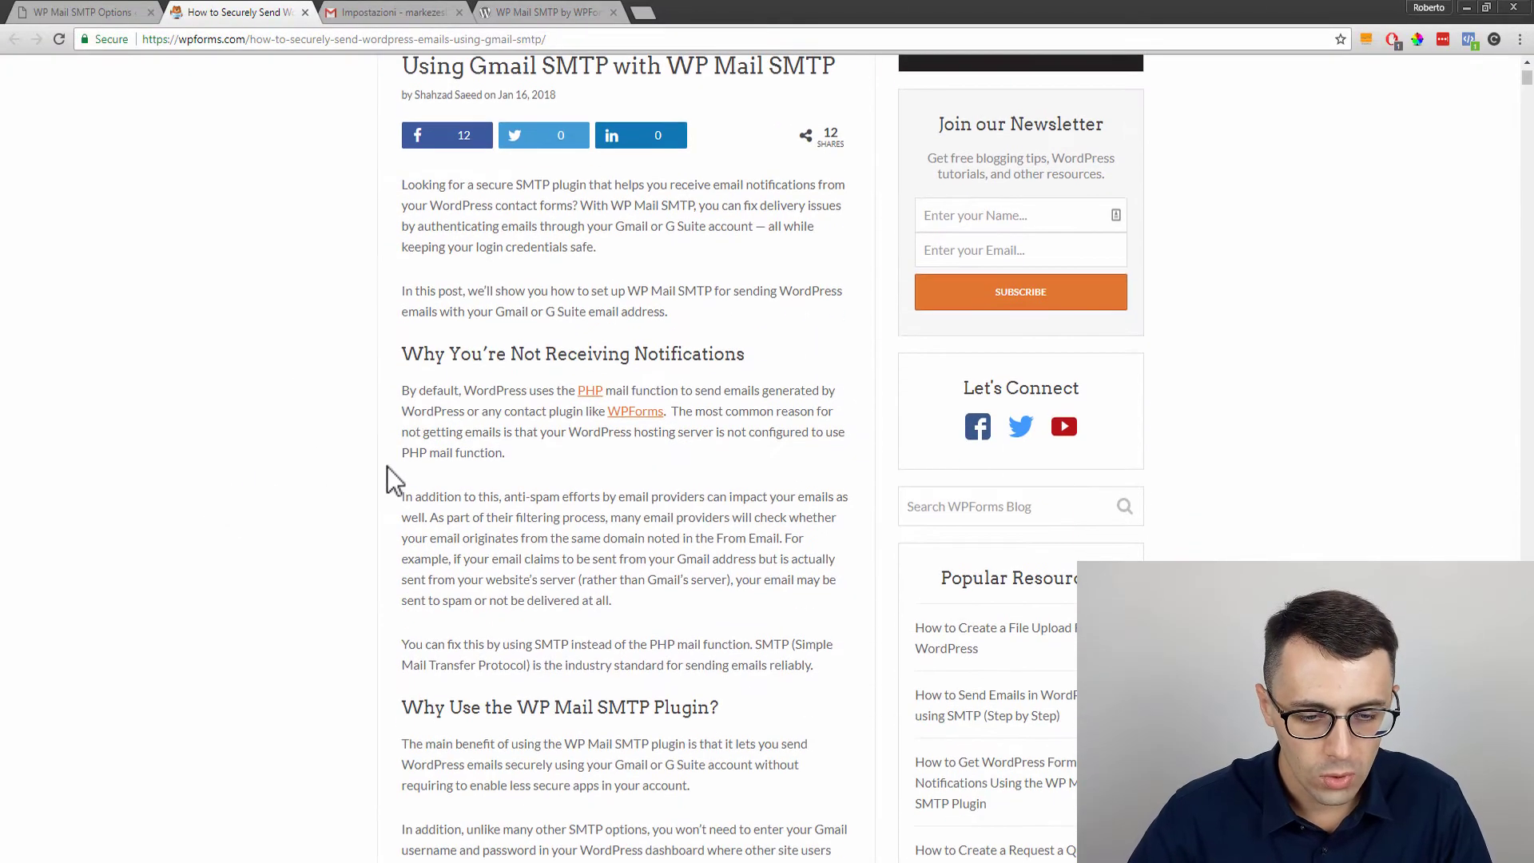
scroll(416, 495, down, 7)
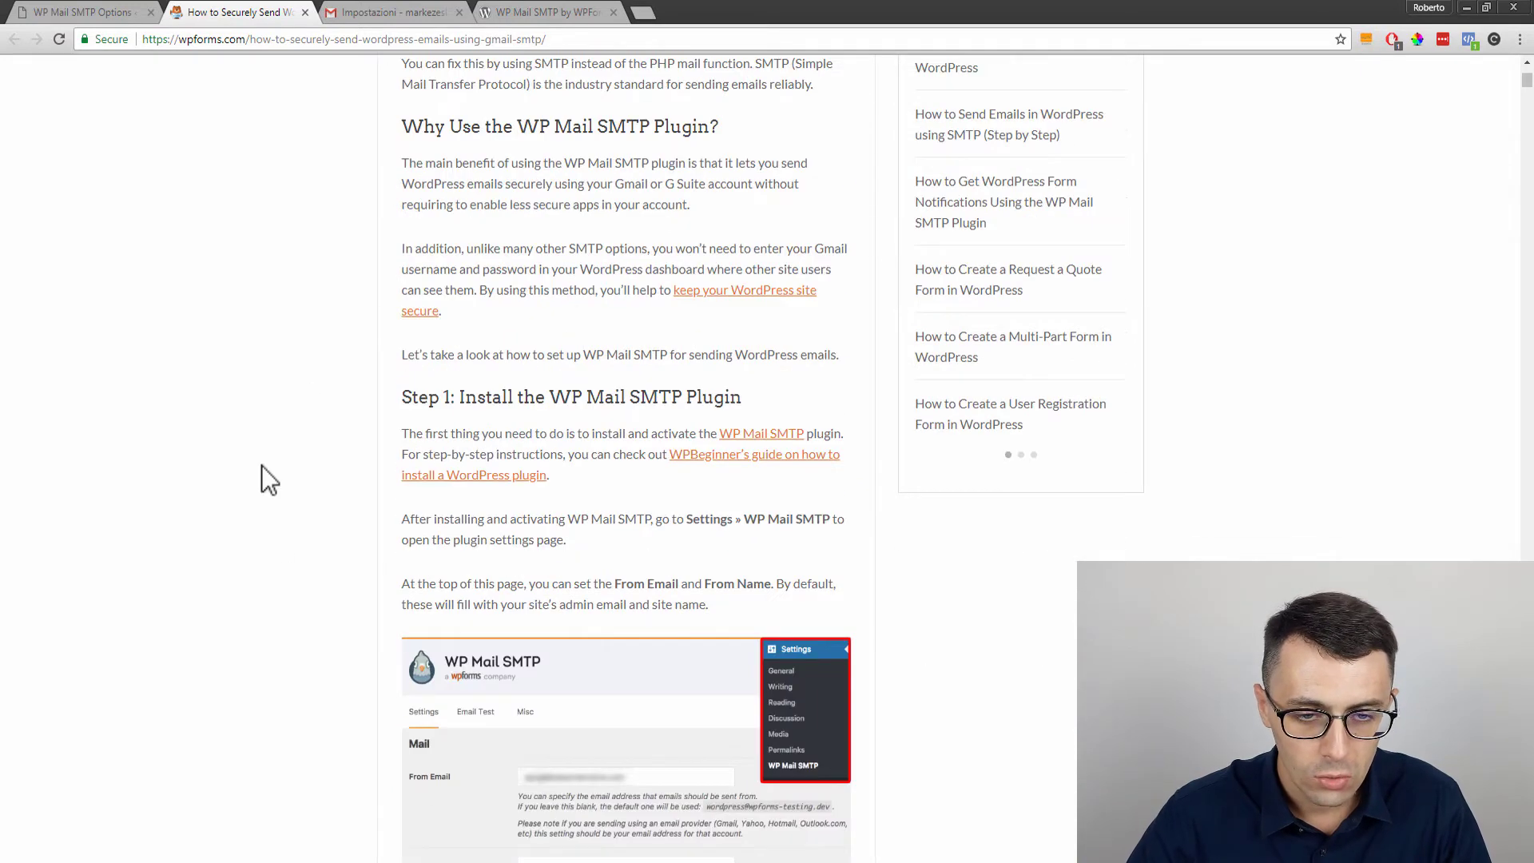
scroll(274, 352, down, 2)
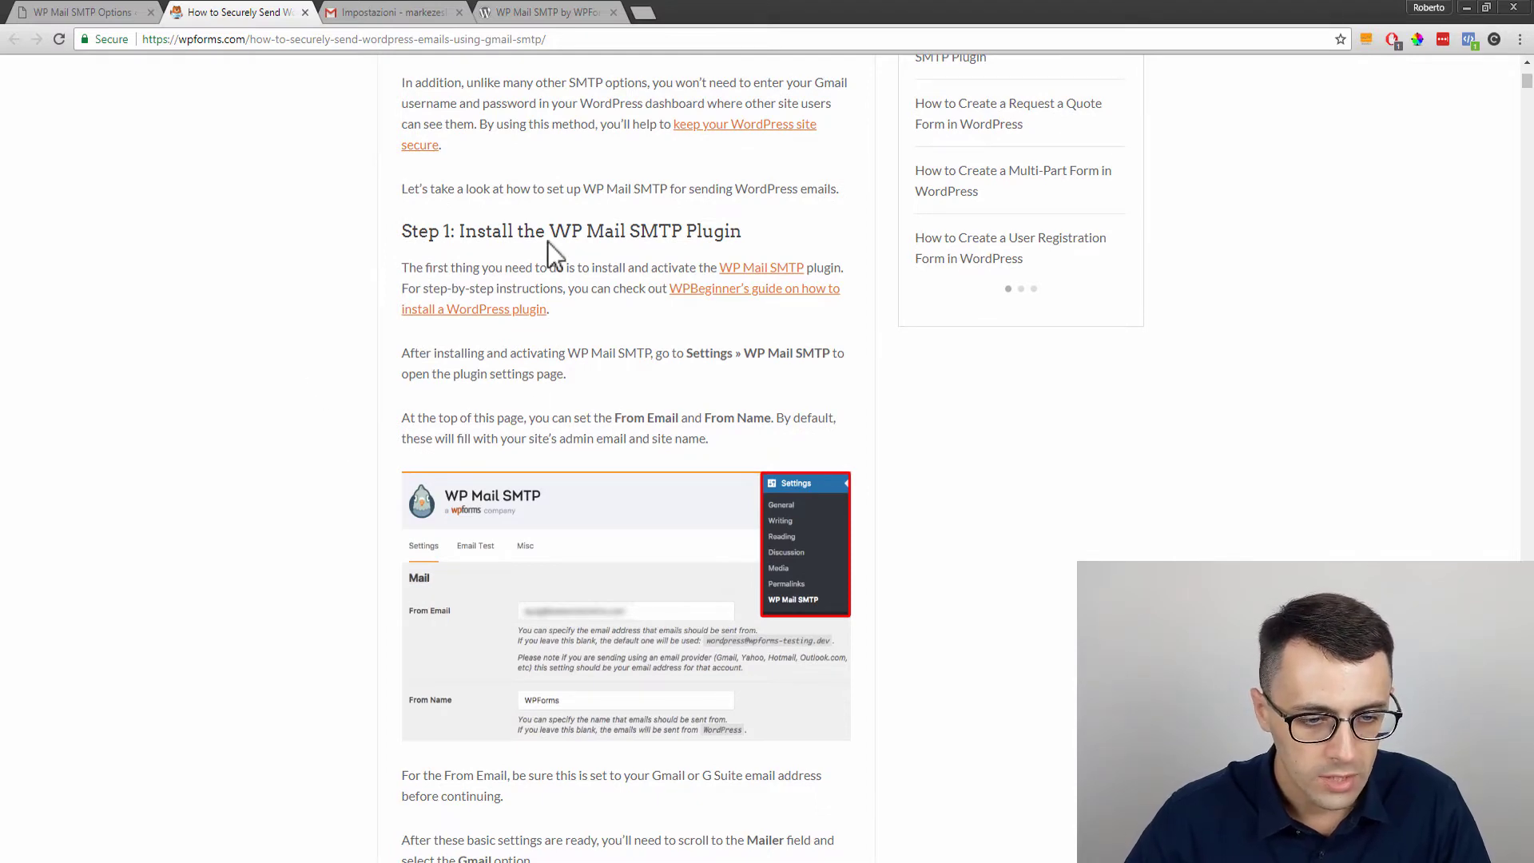
scroll(334, 352, down, 7)
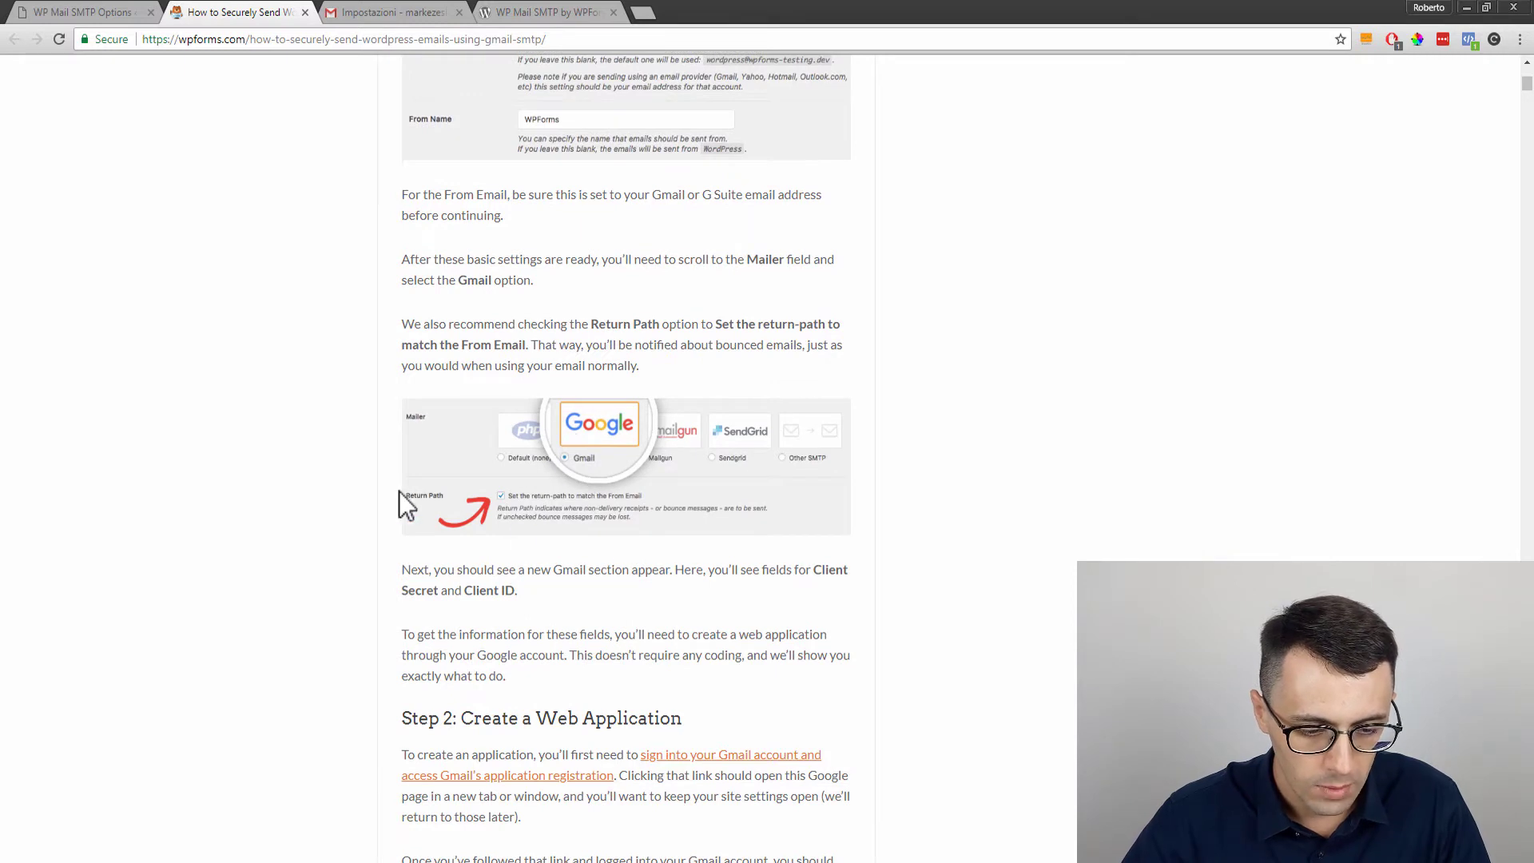
scroll(366, 491, down, 1)
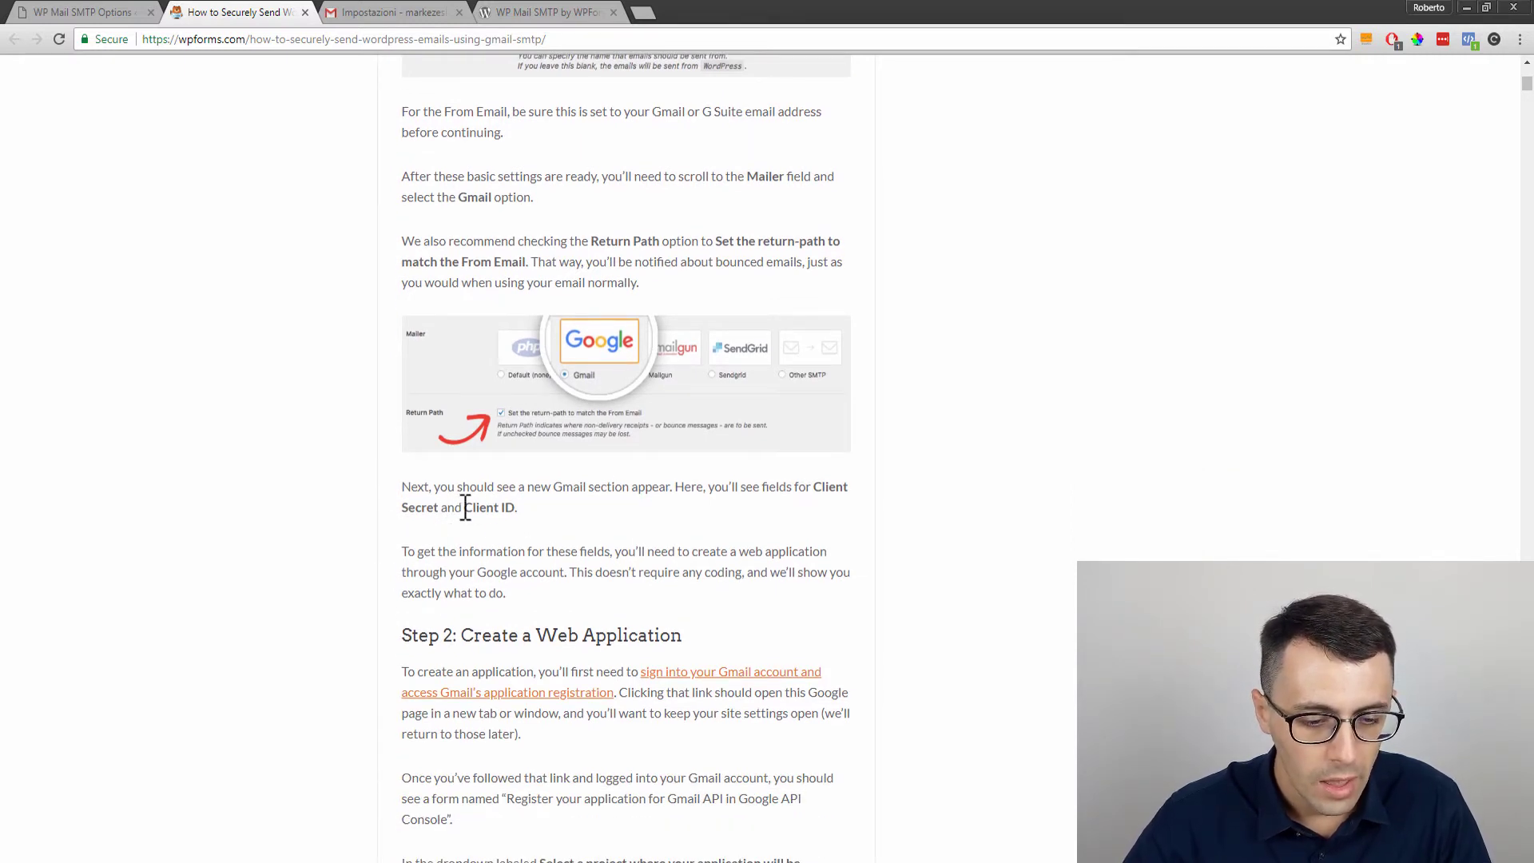
click(98, 9)
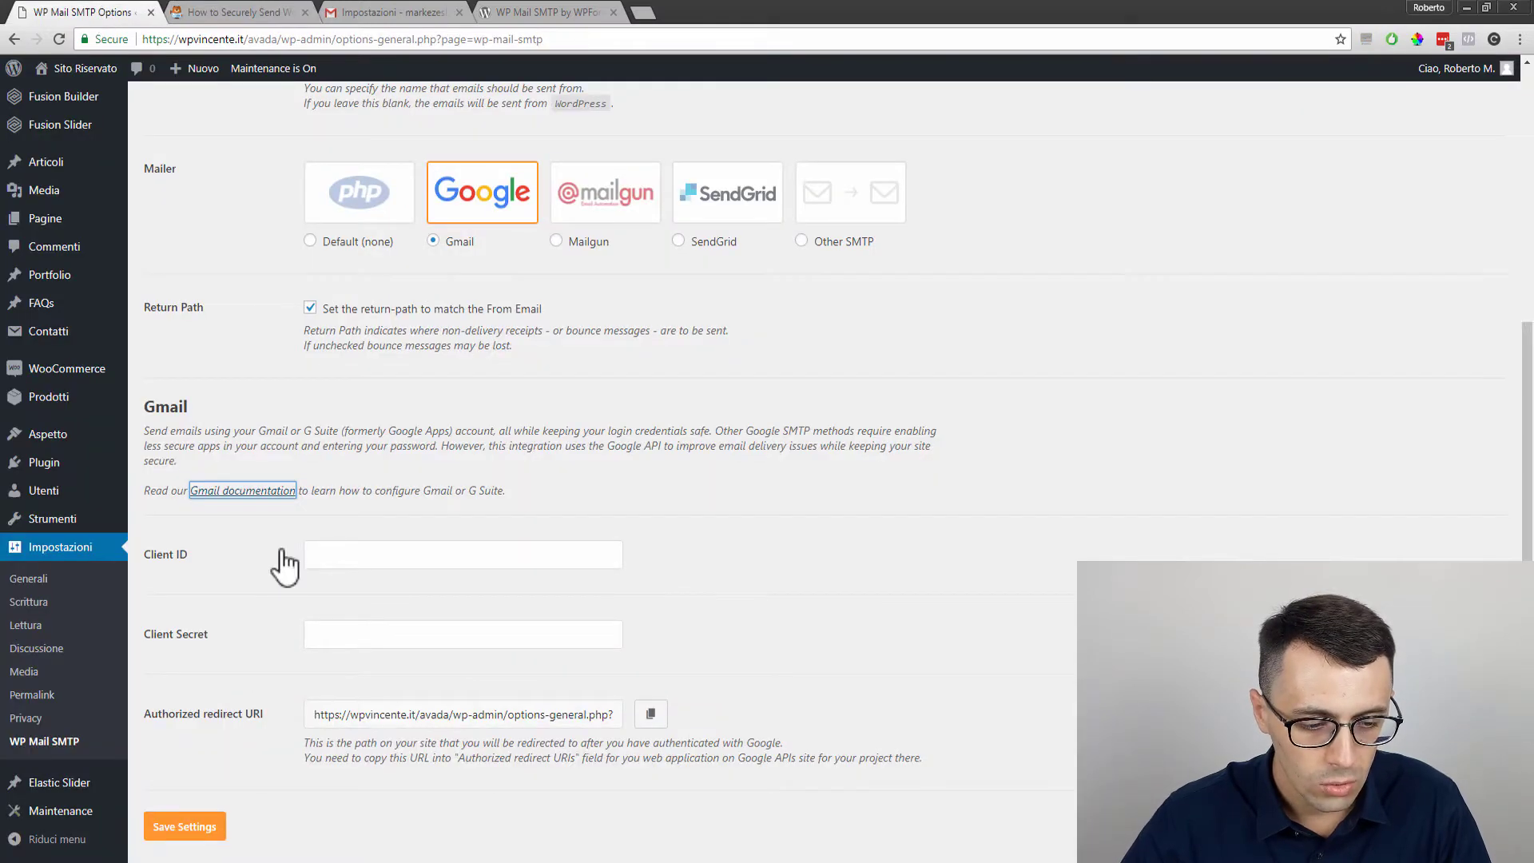
click(223, 10)
scroll(304, 395, down, 4)
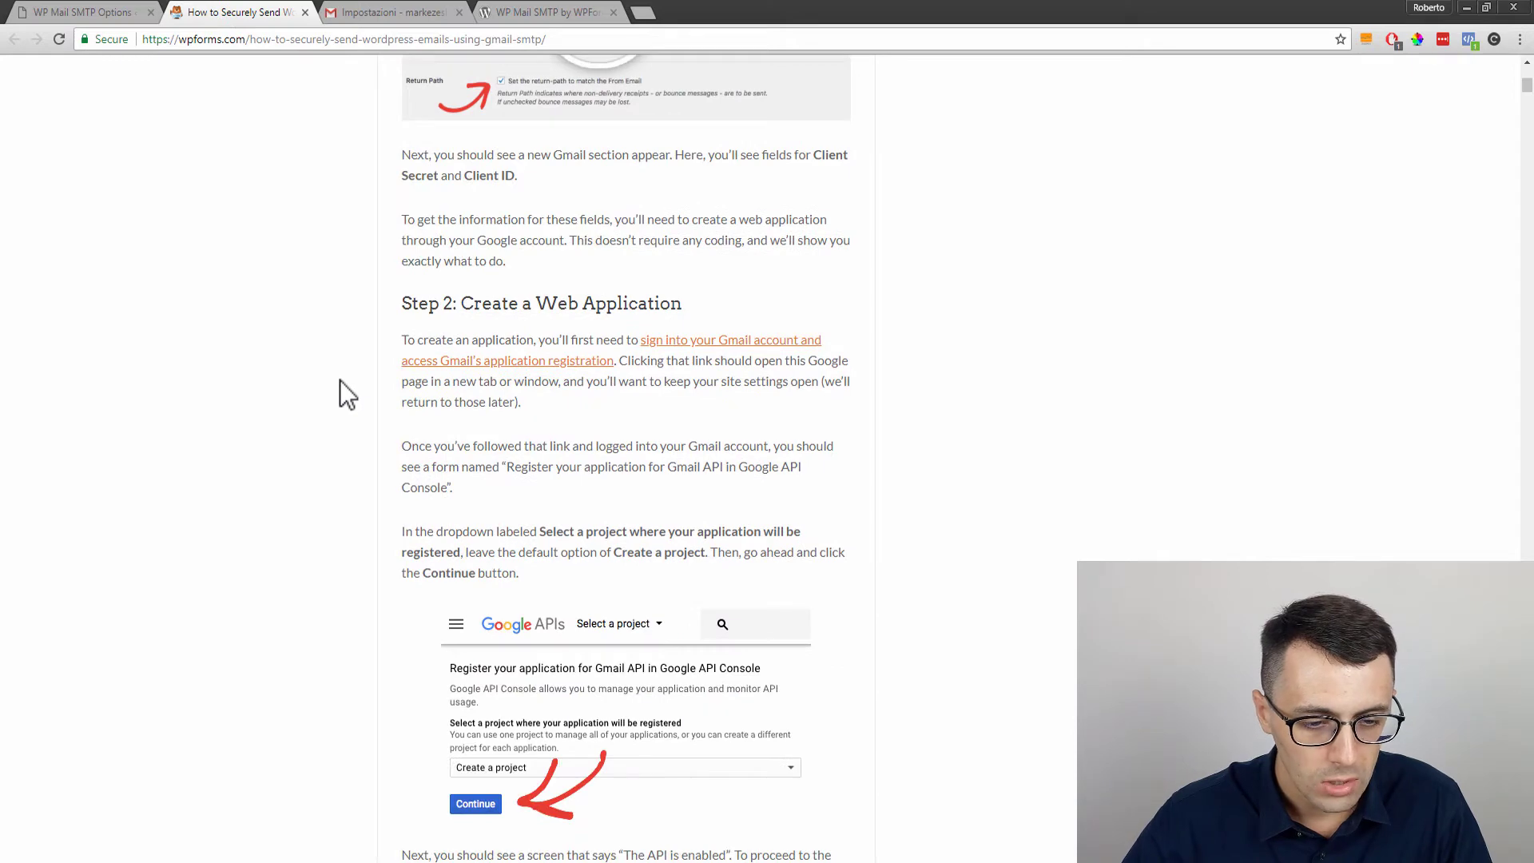
- Create a Google project for Gmail API, called from a web server, accessing user data
click(669, 347)
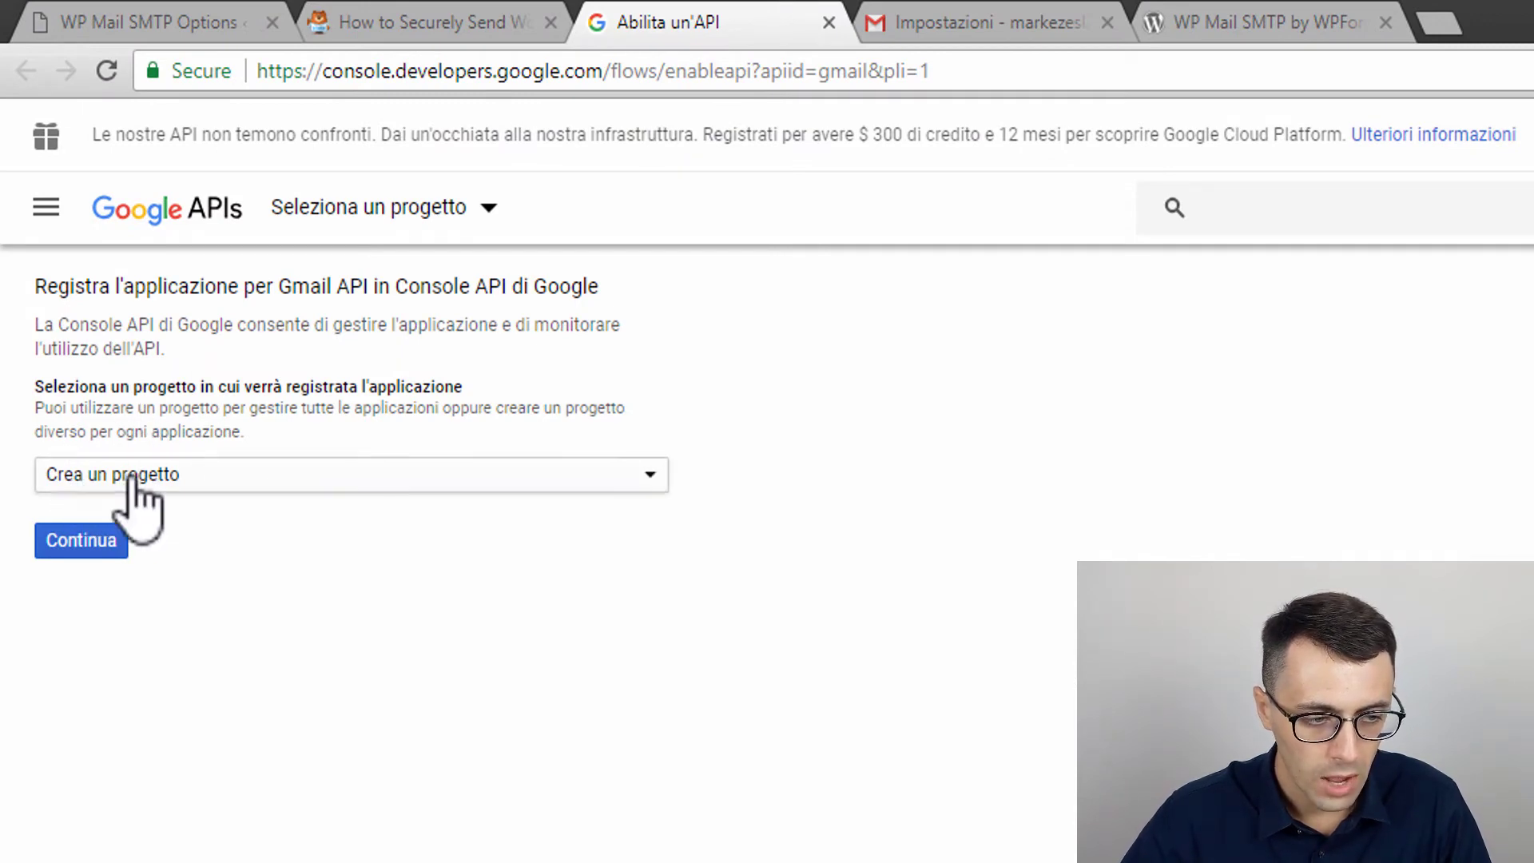
click(91, 542)
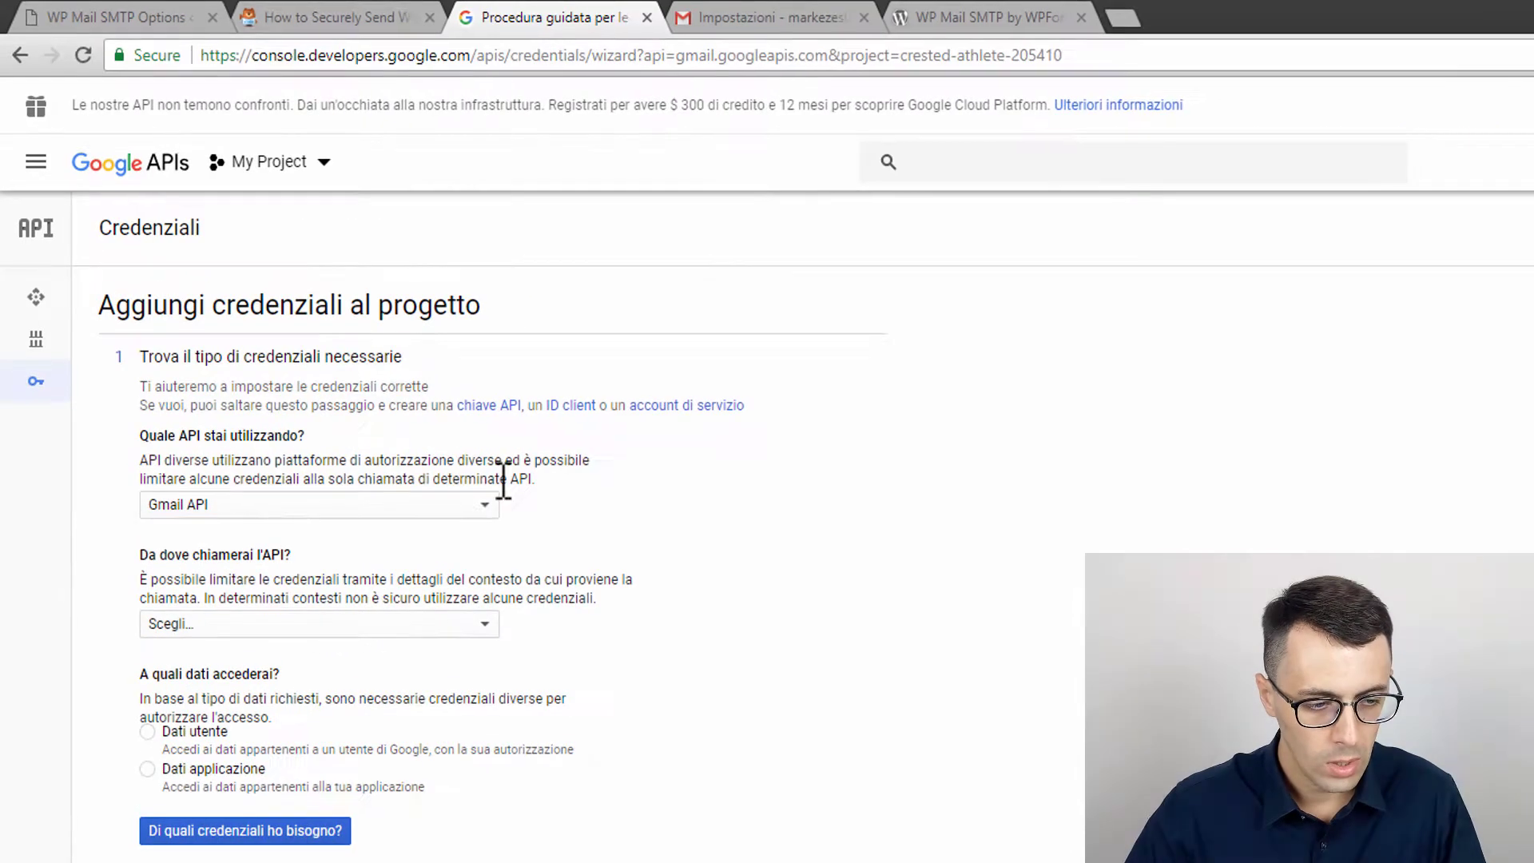
click(397, 506)
click(238, 515)
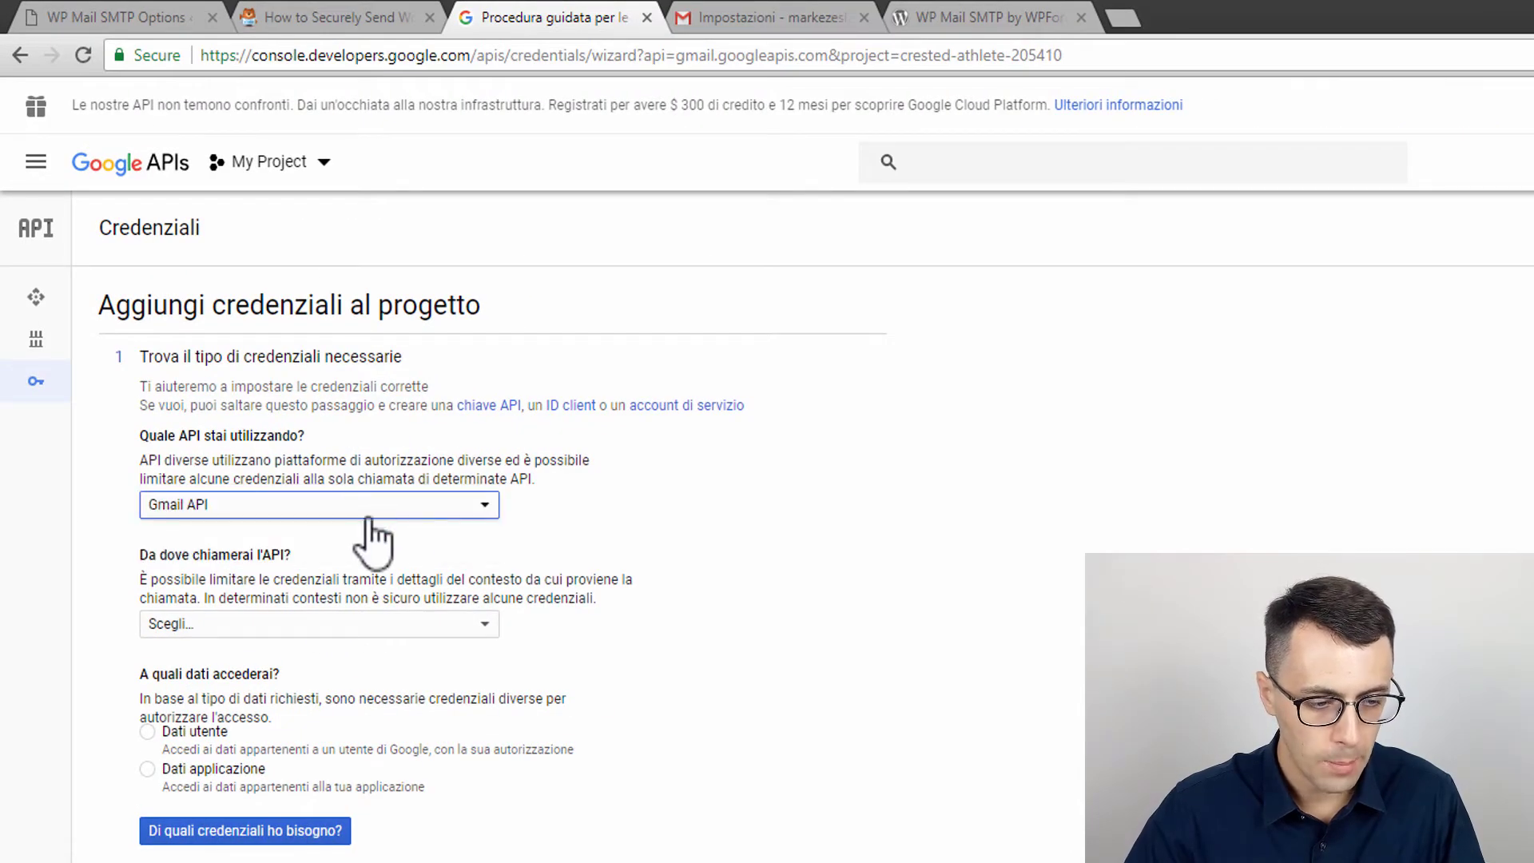
click(289, 627)
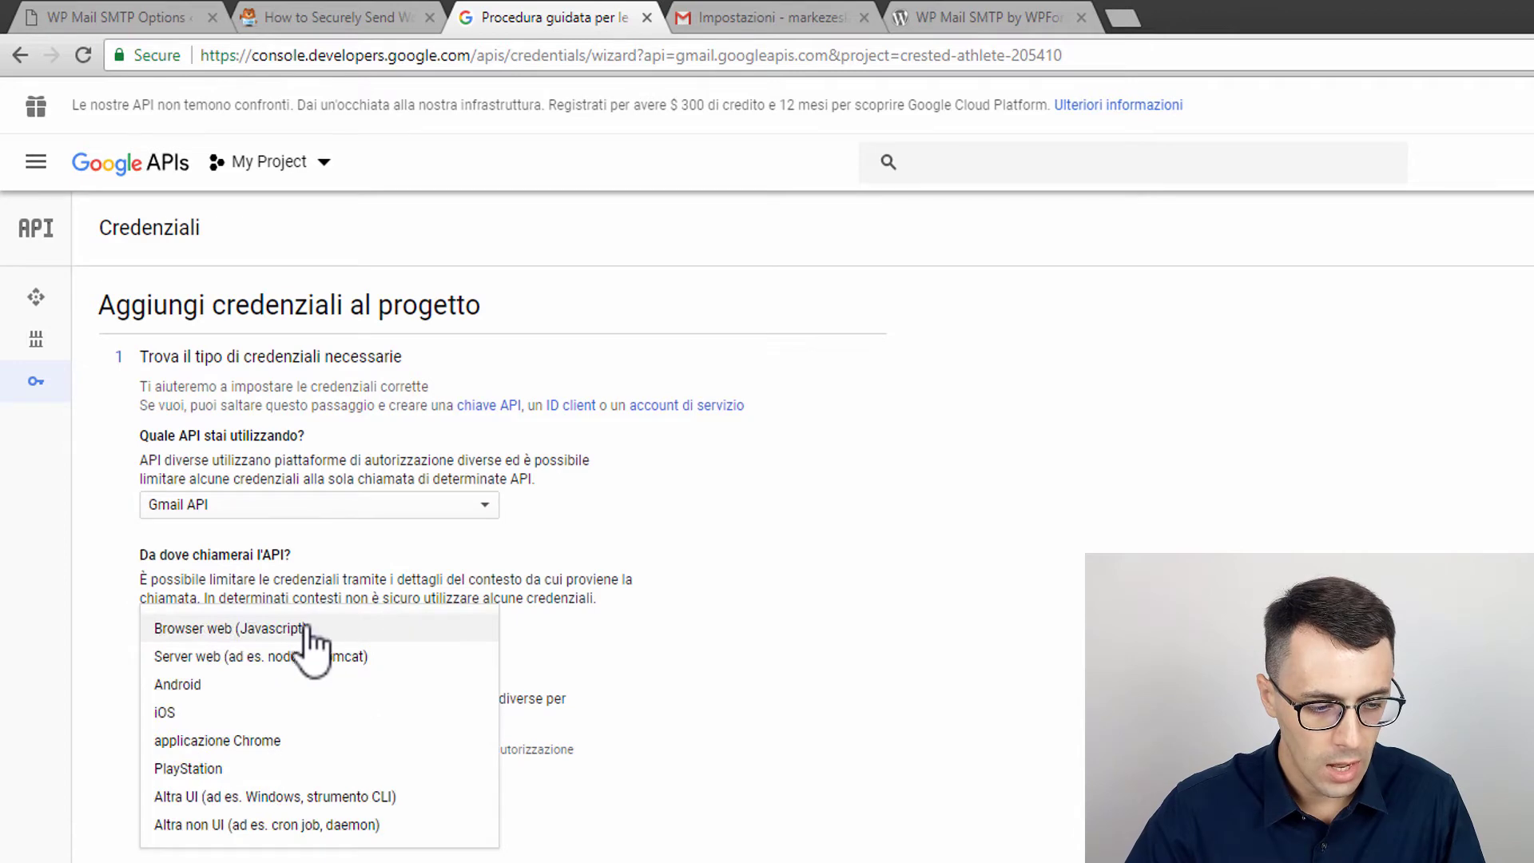
click(264, 656)
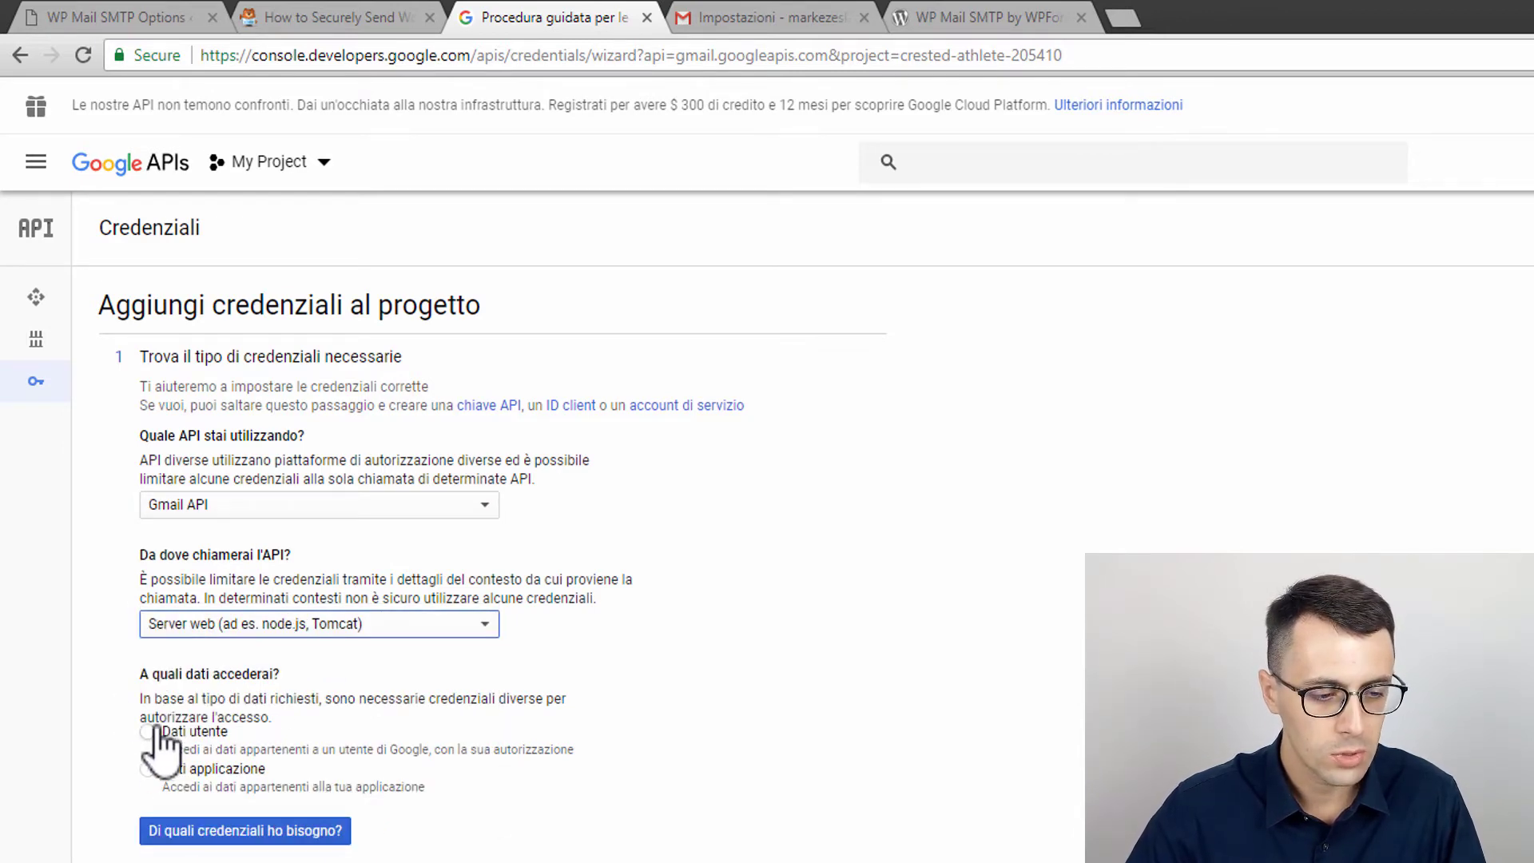
click(147, 732)
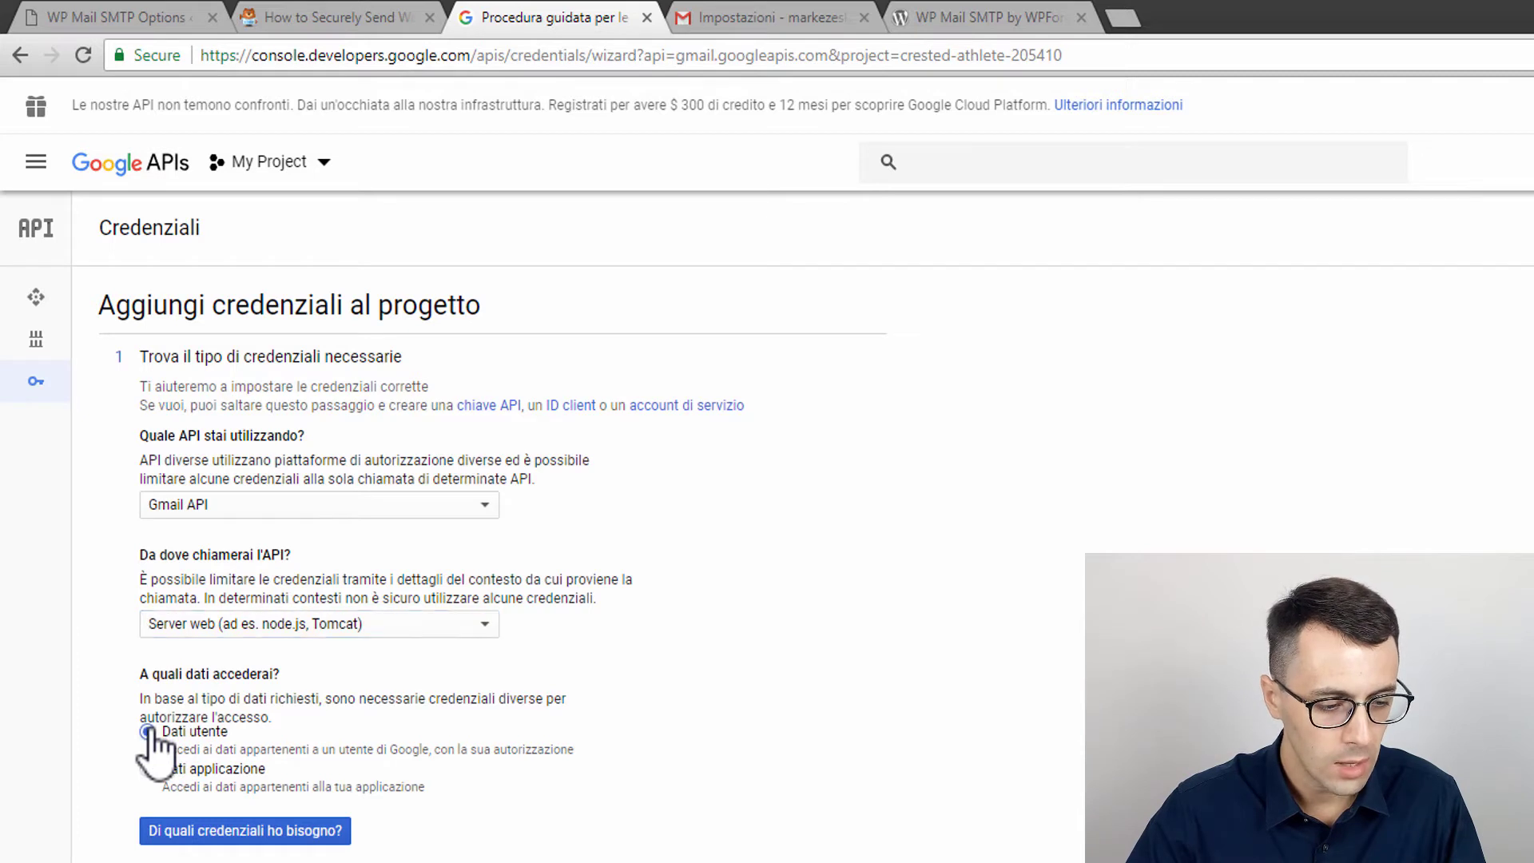
click(227, 831)
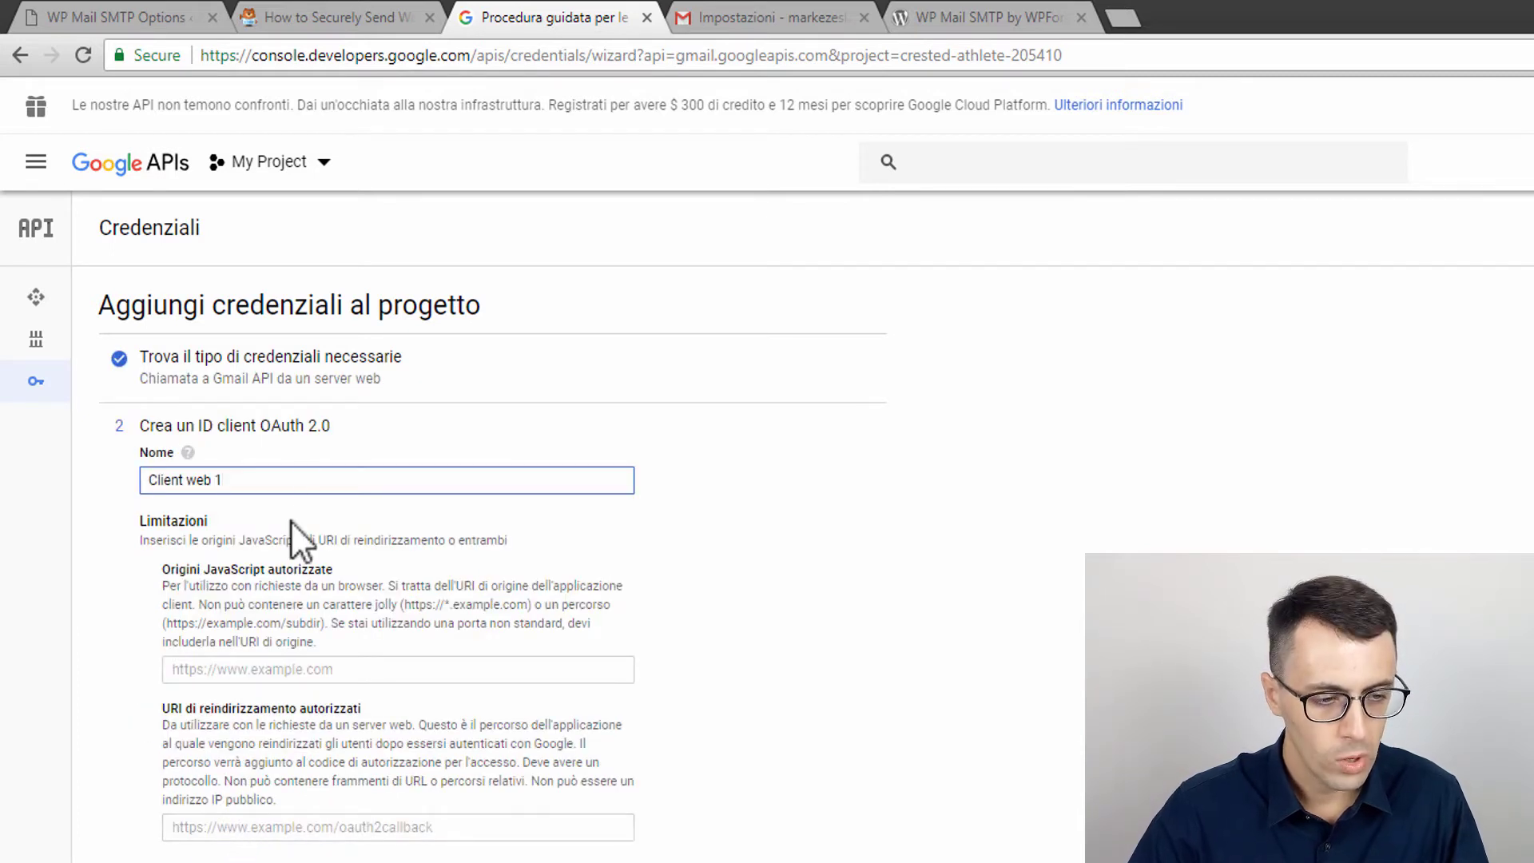
- Name the OAuth client 'Gmail' and add the site as an authorized JavaScript origin
drag(310, 485, 112, 476)
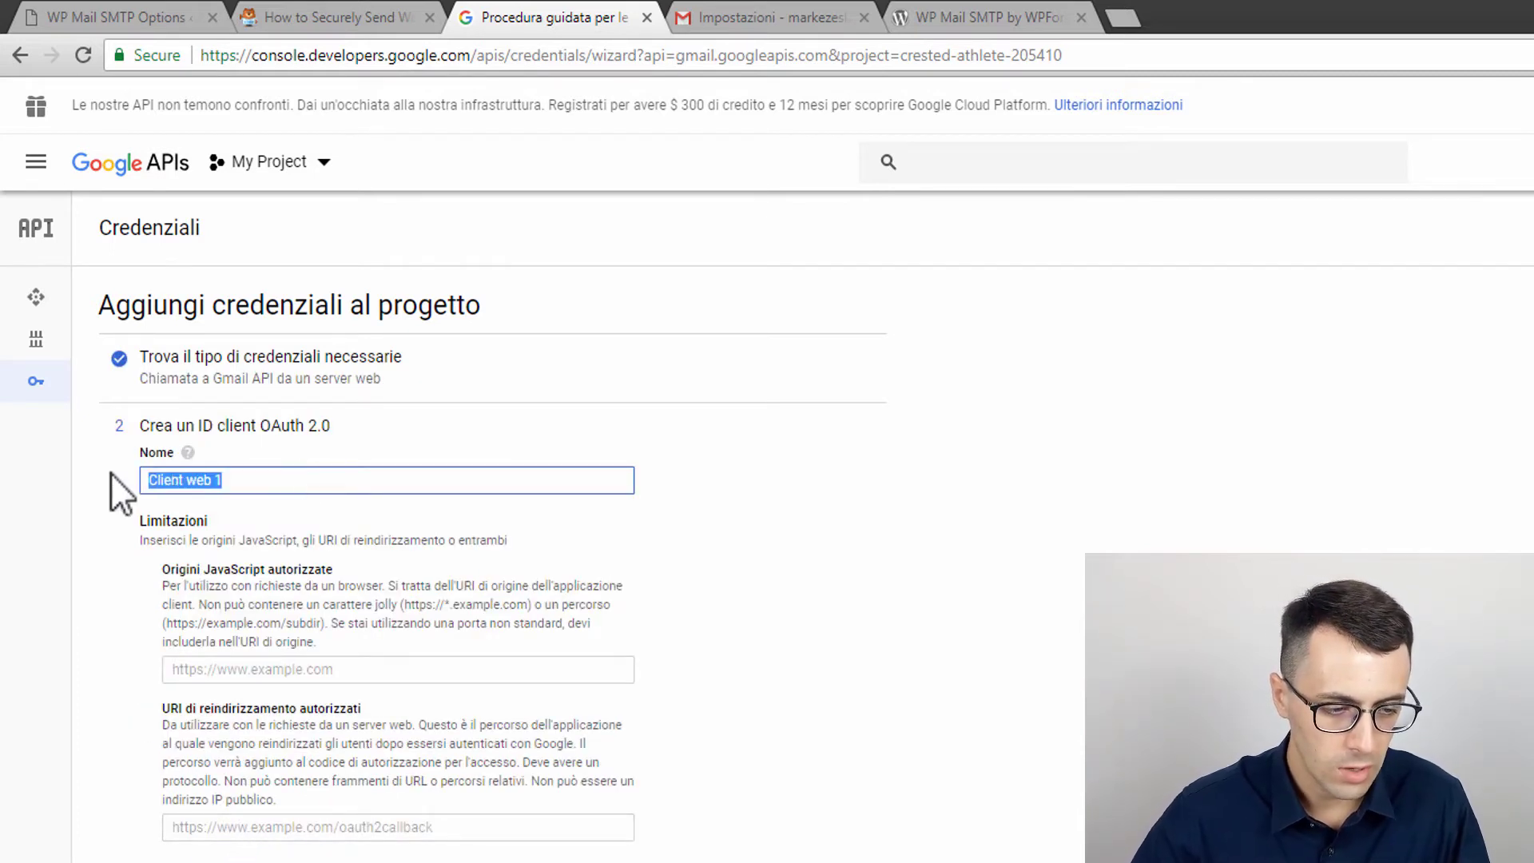
text(Gmail)
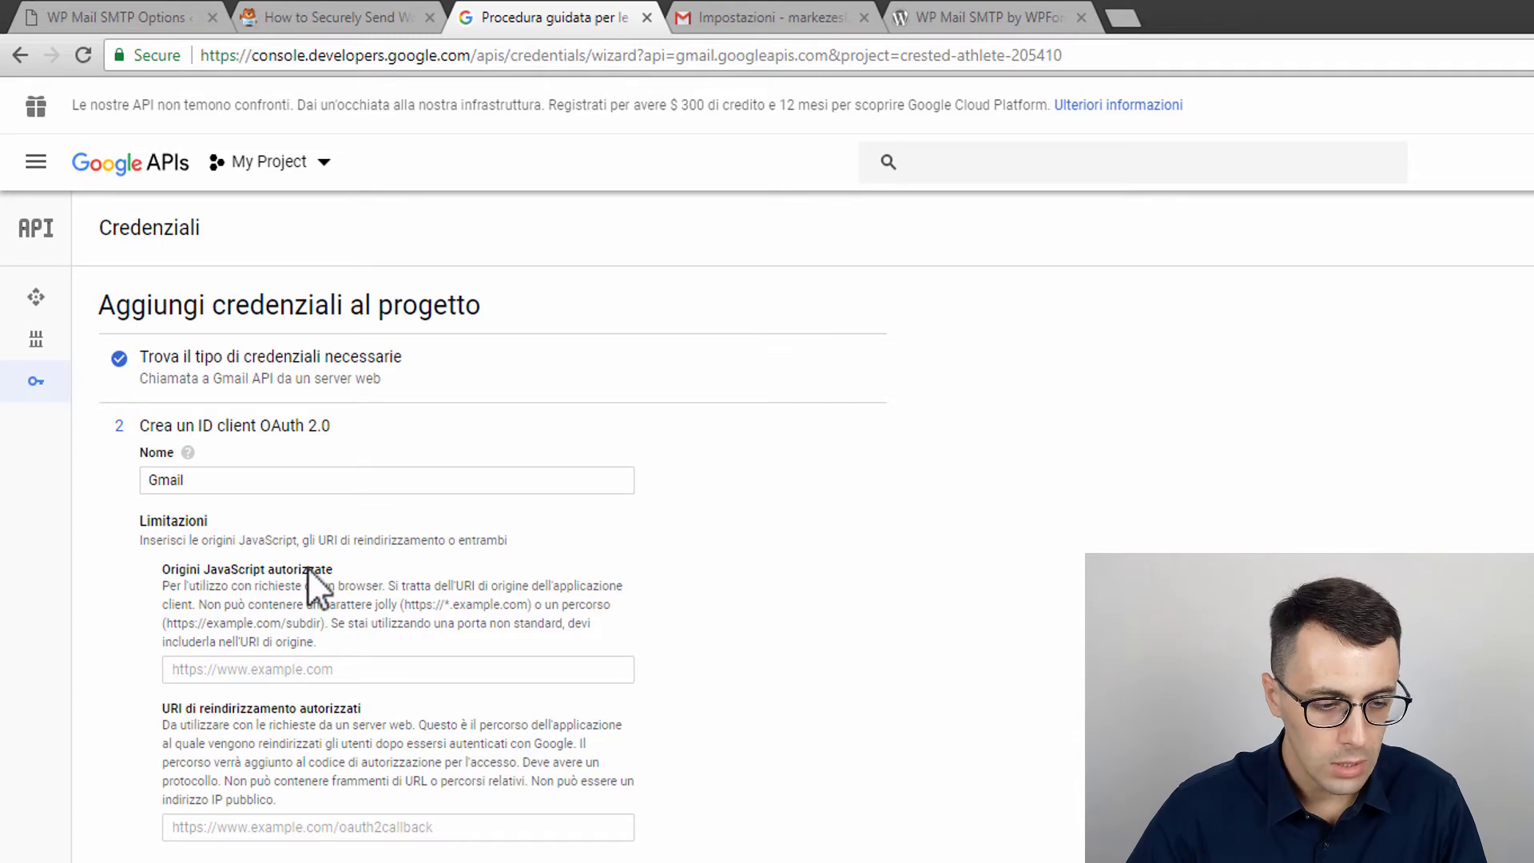
click(232, 670)
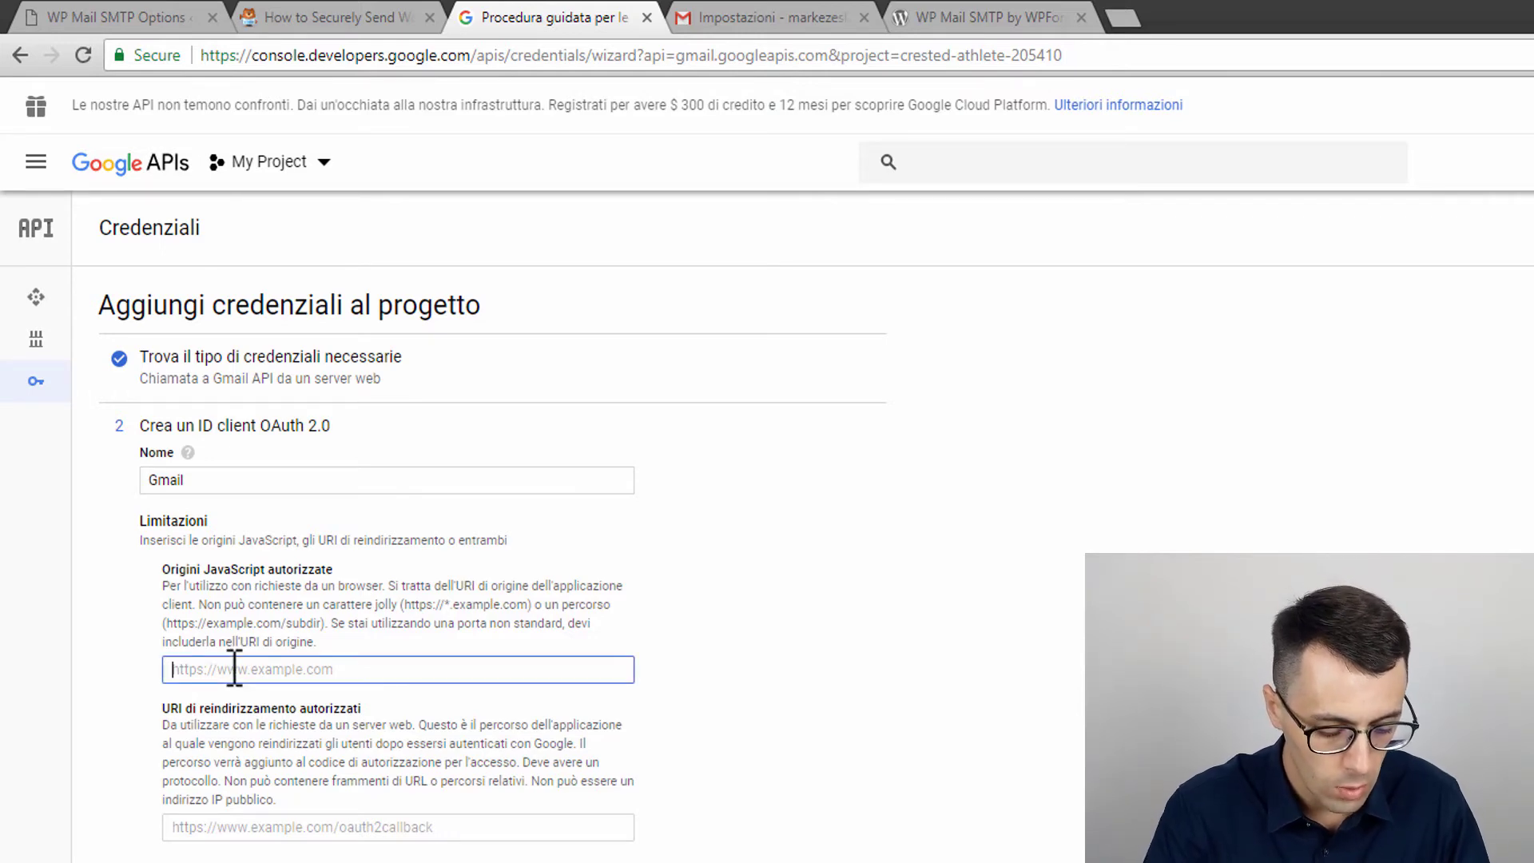
text(https://www.wpvincente.it)
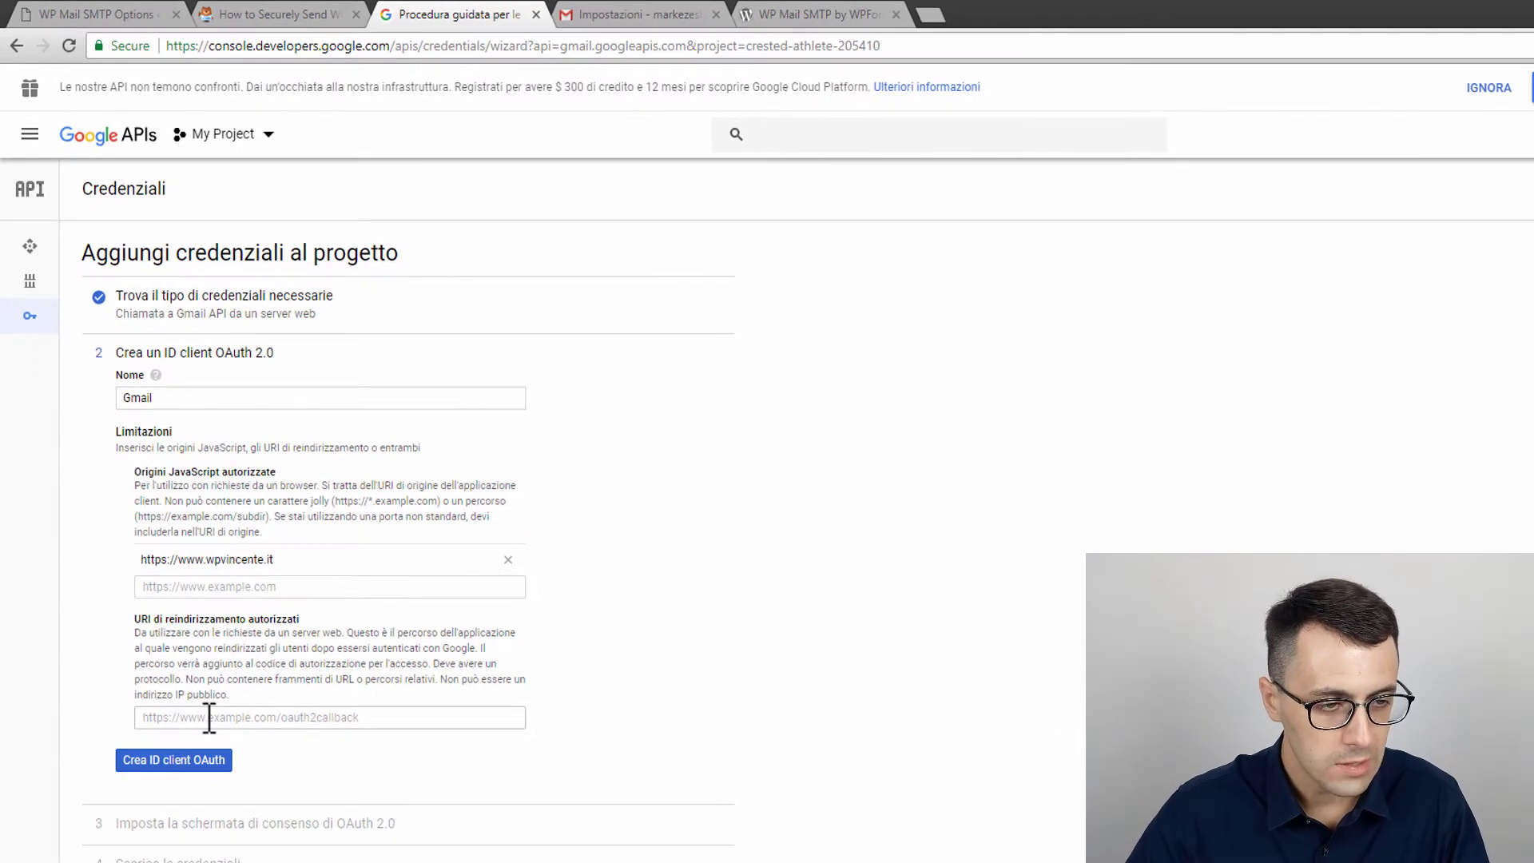
- Add WP Mail SMTP's authorized redirect URI to the client and create the OAuth client ID
click(72, 15)
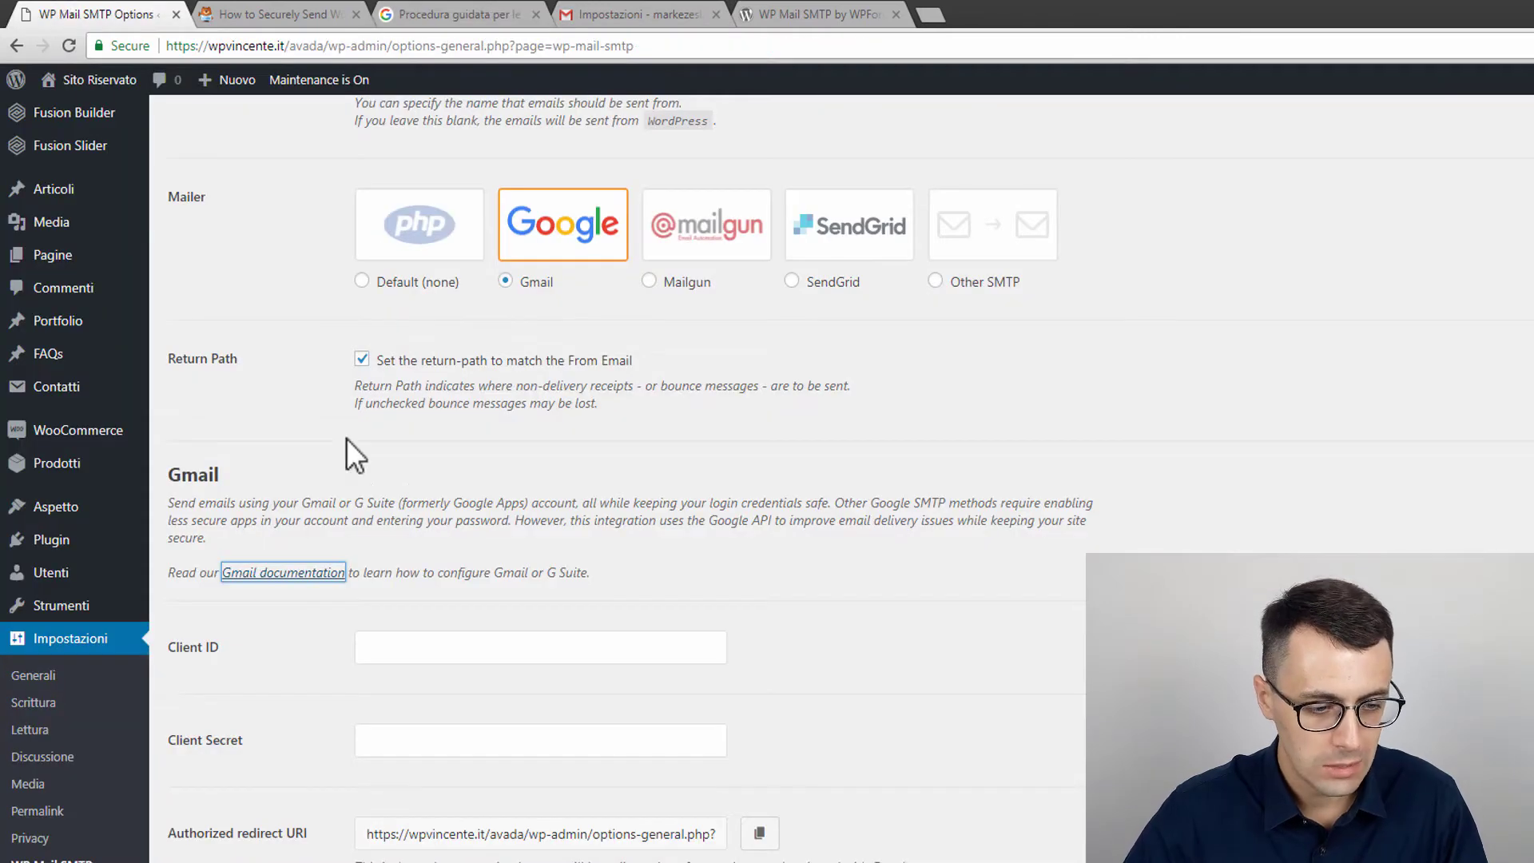
click(407, 542)
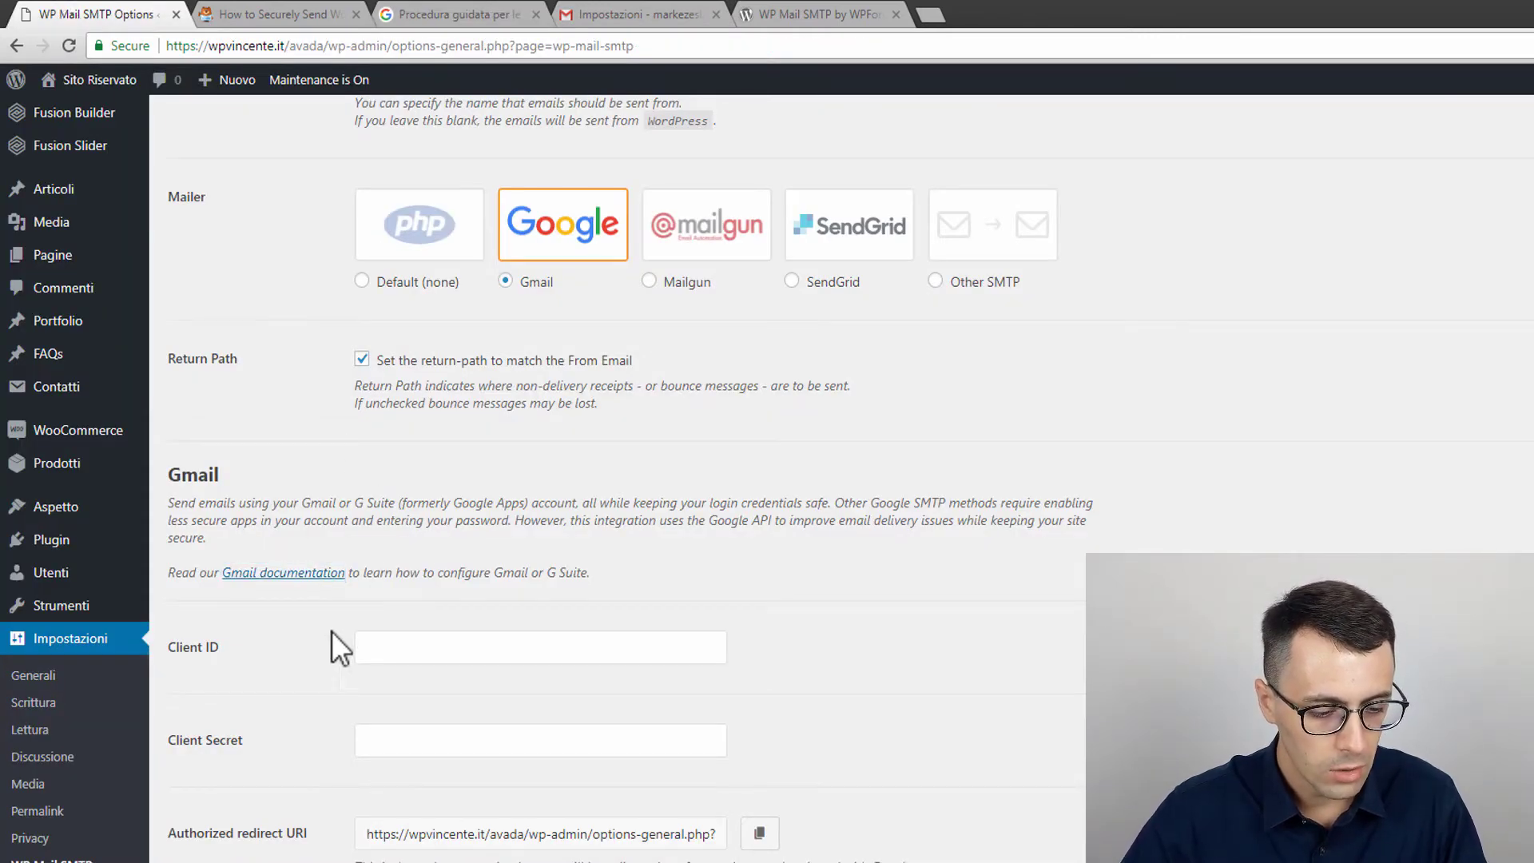
click(460, 835)
click(464, 835)
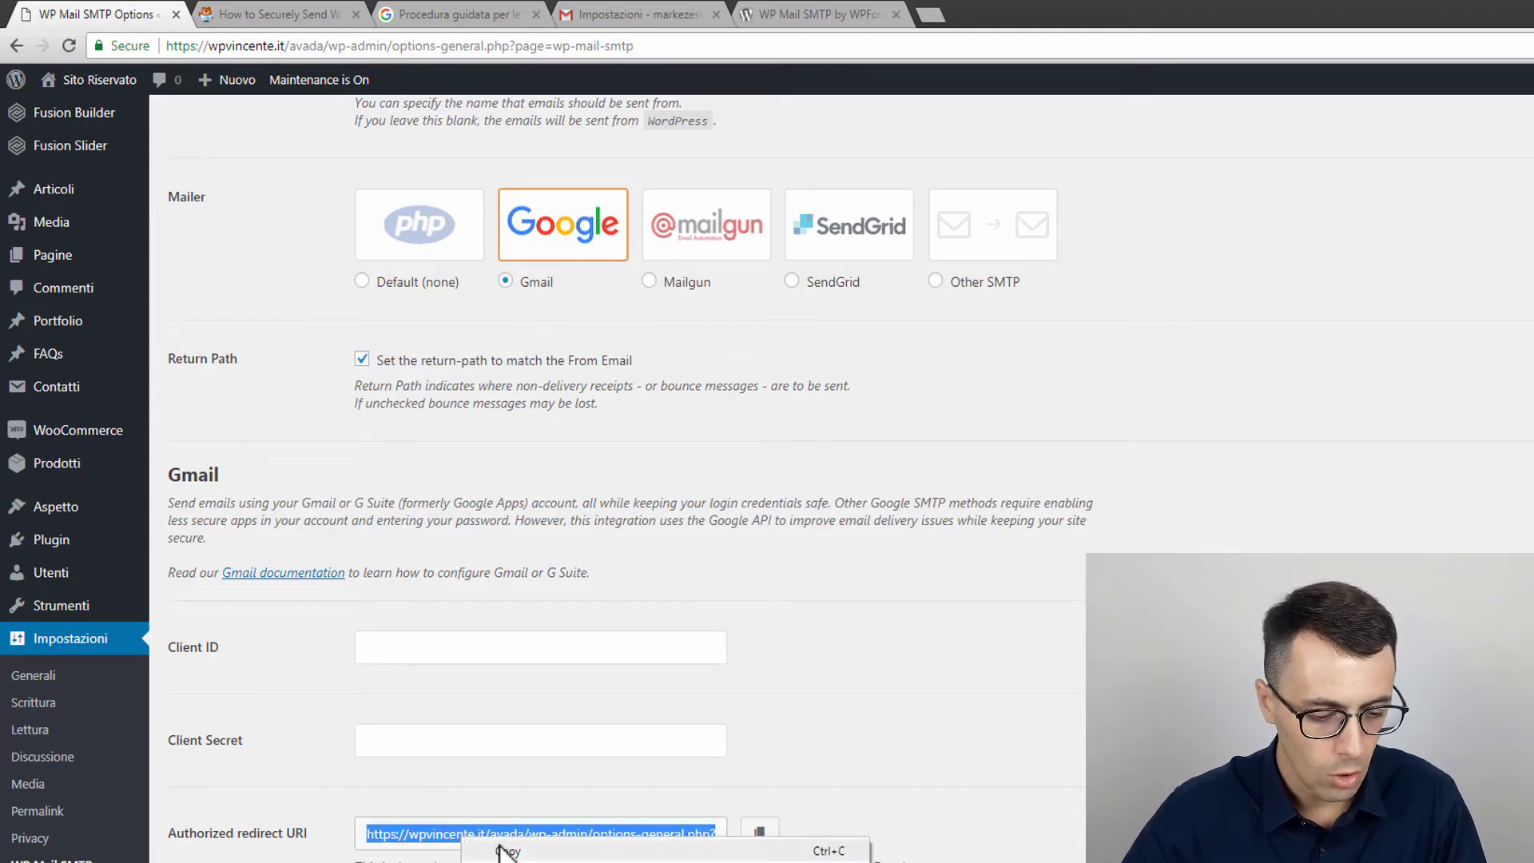
click(452, 14)
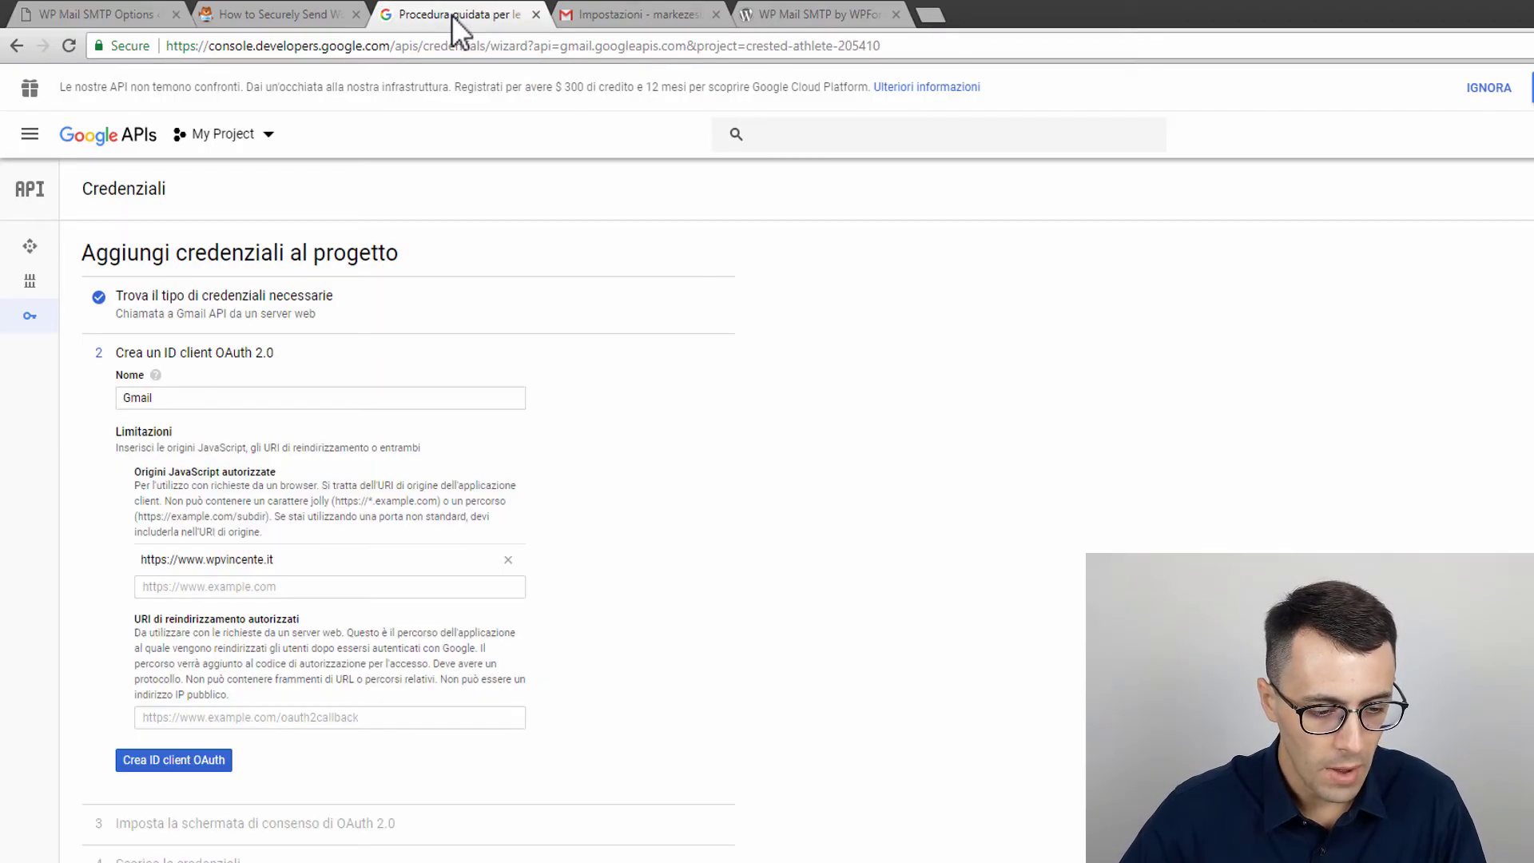
right_click(226, 721)
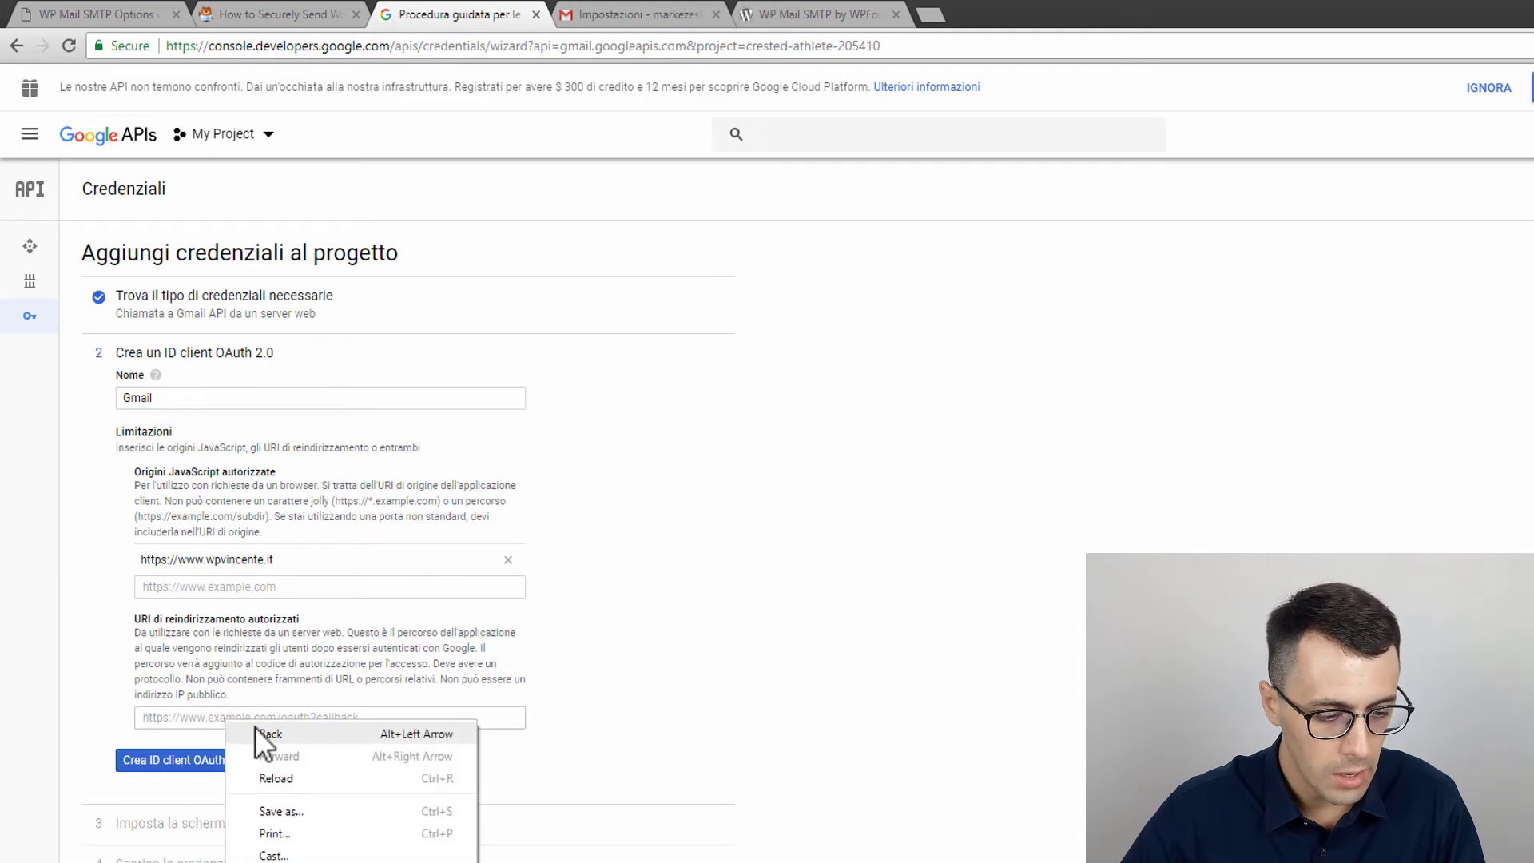
click(263, 716)
text(https://wpvincente.it/avada/wp-admin/options-general.php?page=wp-mail-smtp&tab=auth)
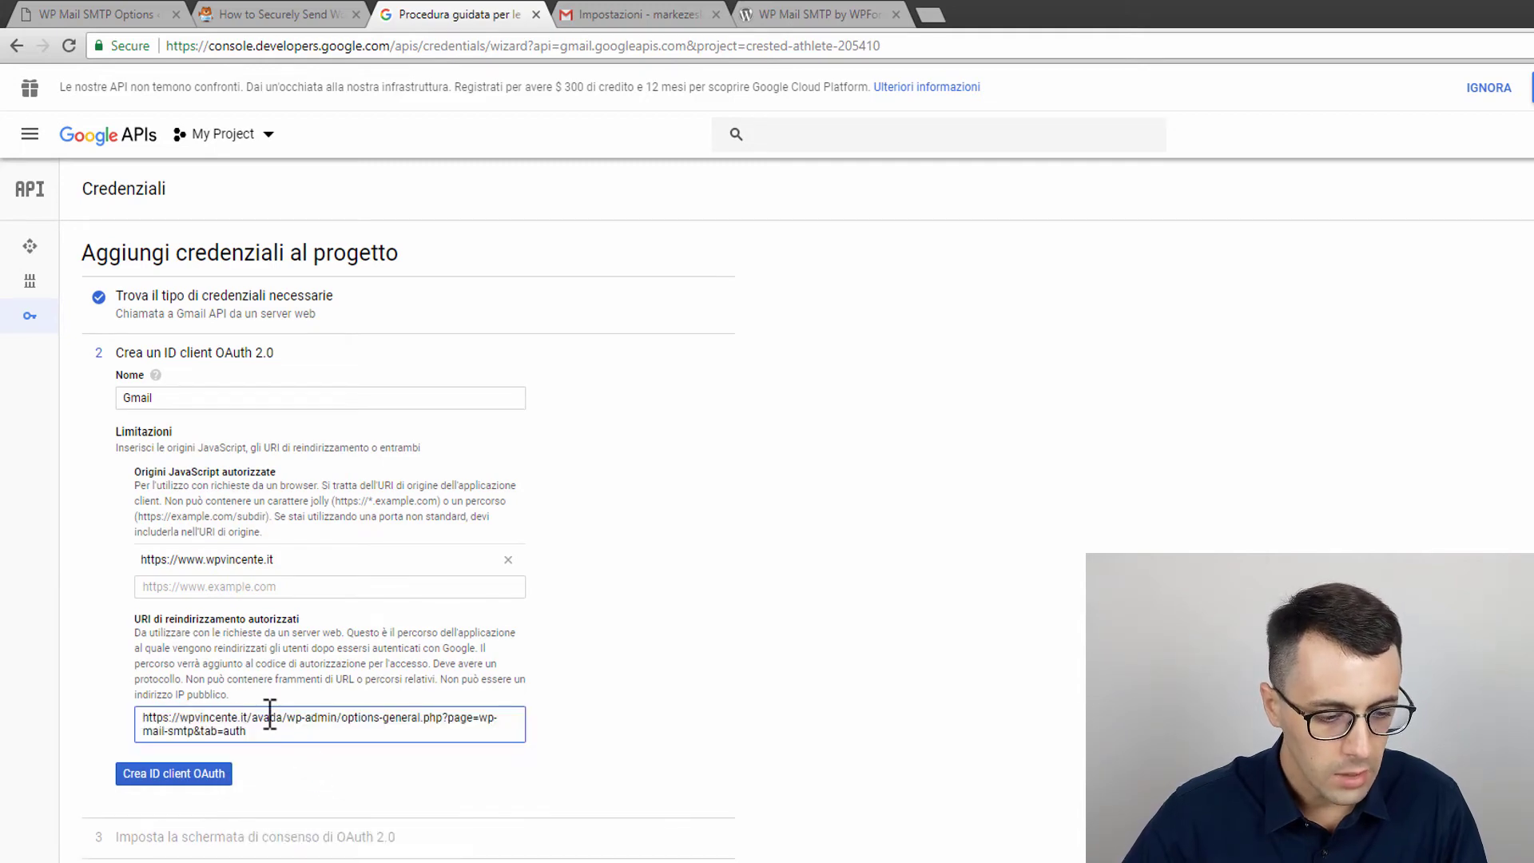
click(179, 775)
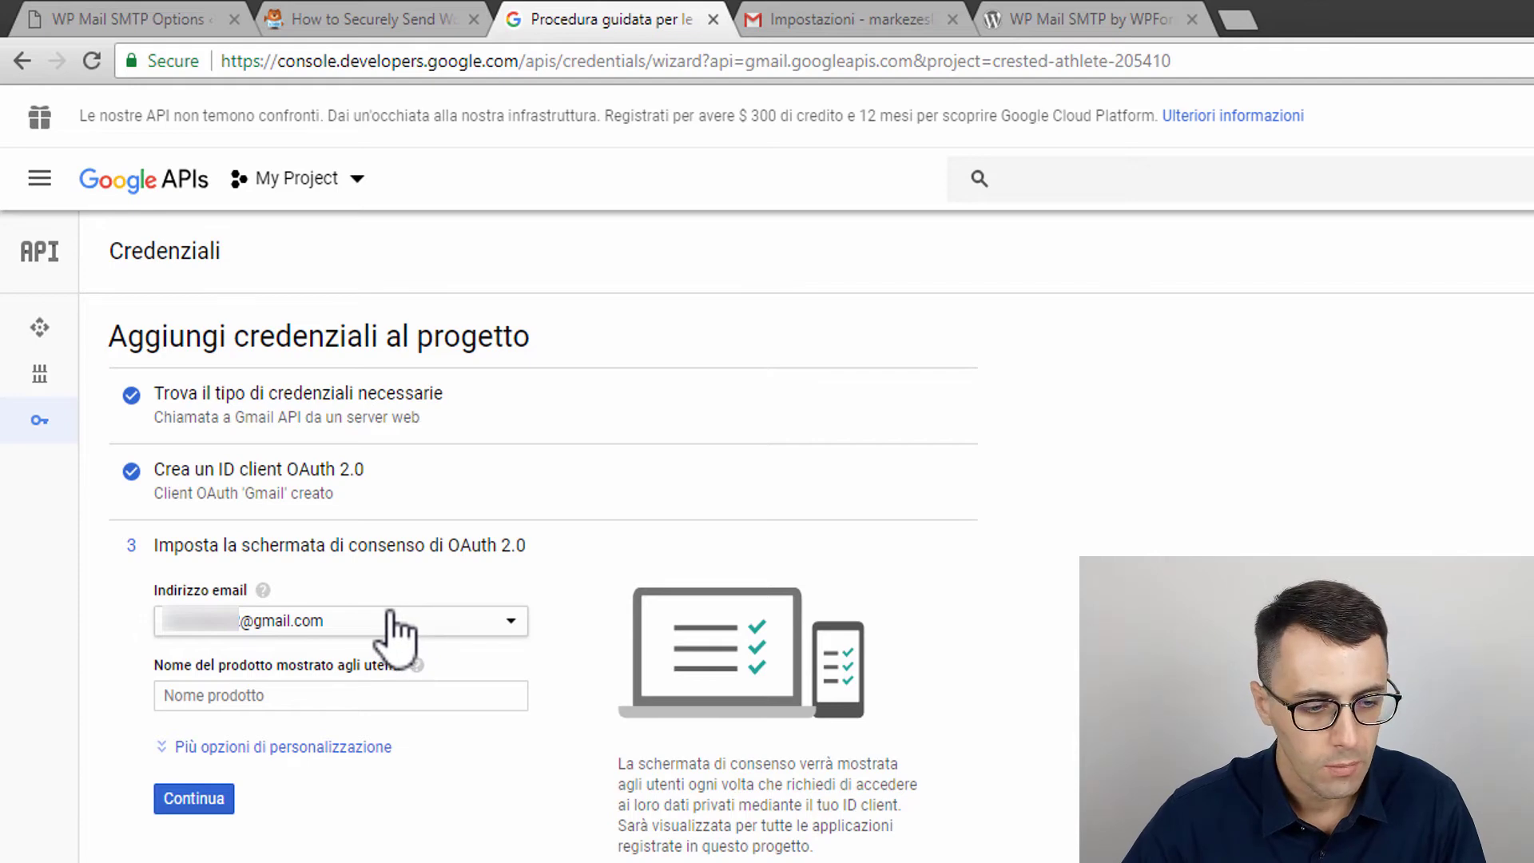
- Set the consent-screen product name to WP Vincente and continue
click(270, 703)
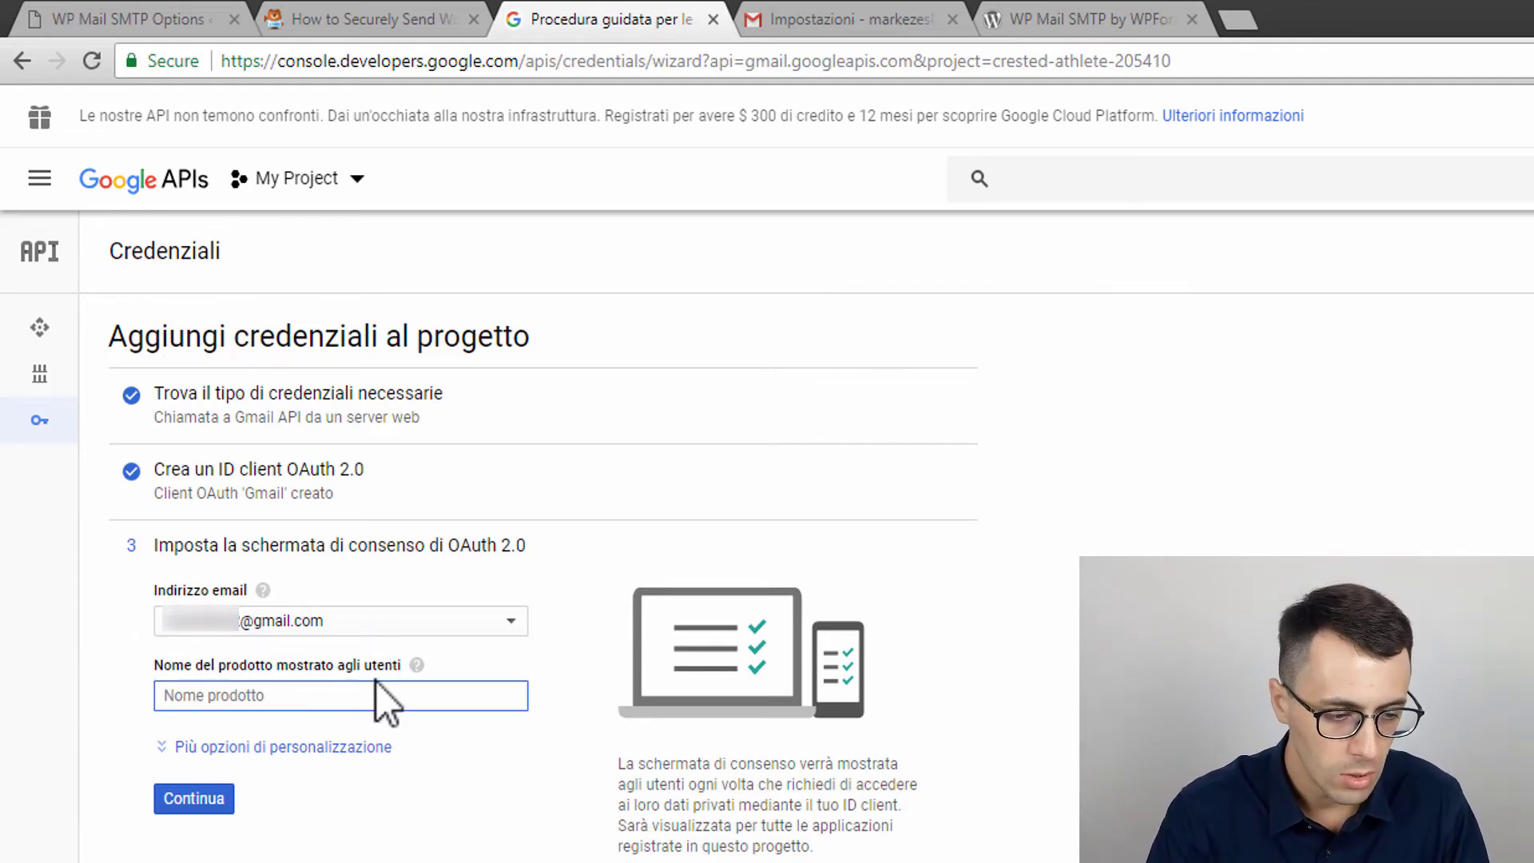
text(WP Vincente)
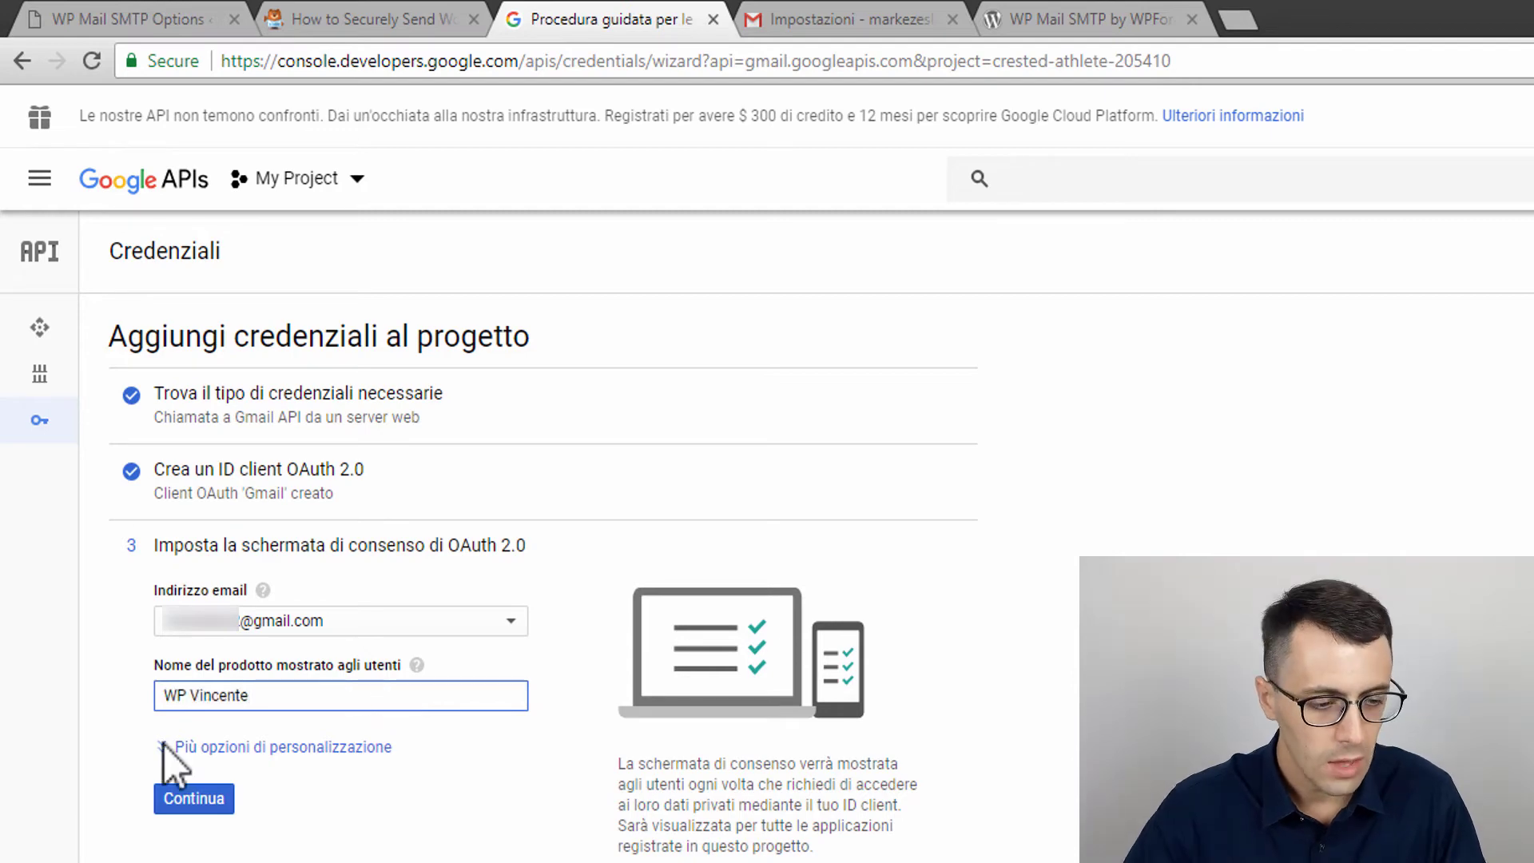
click(182, 799)
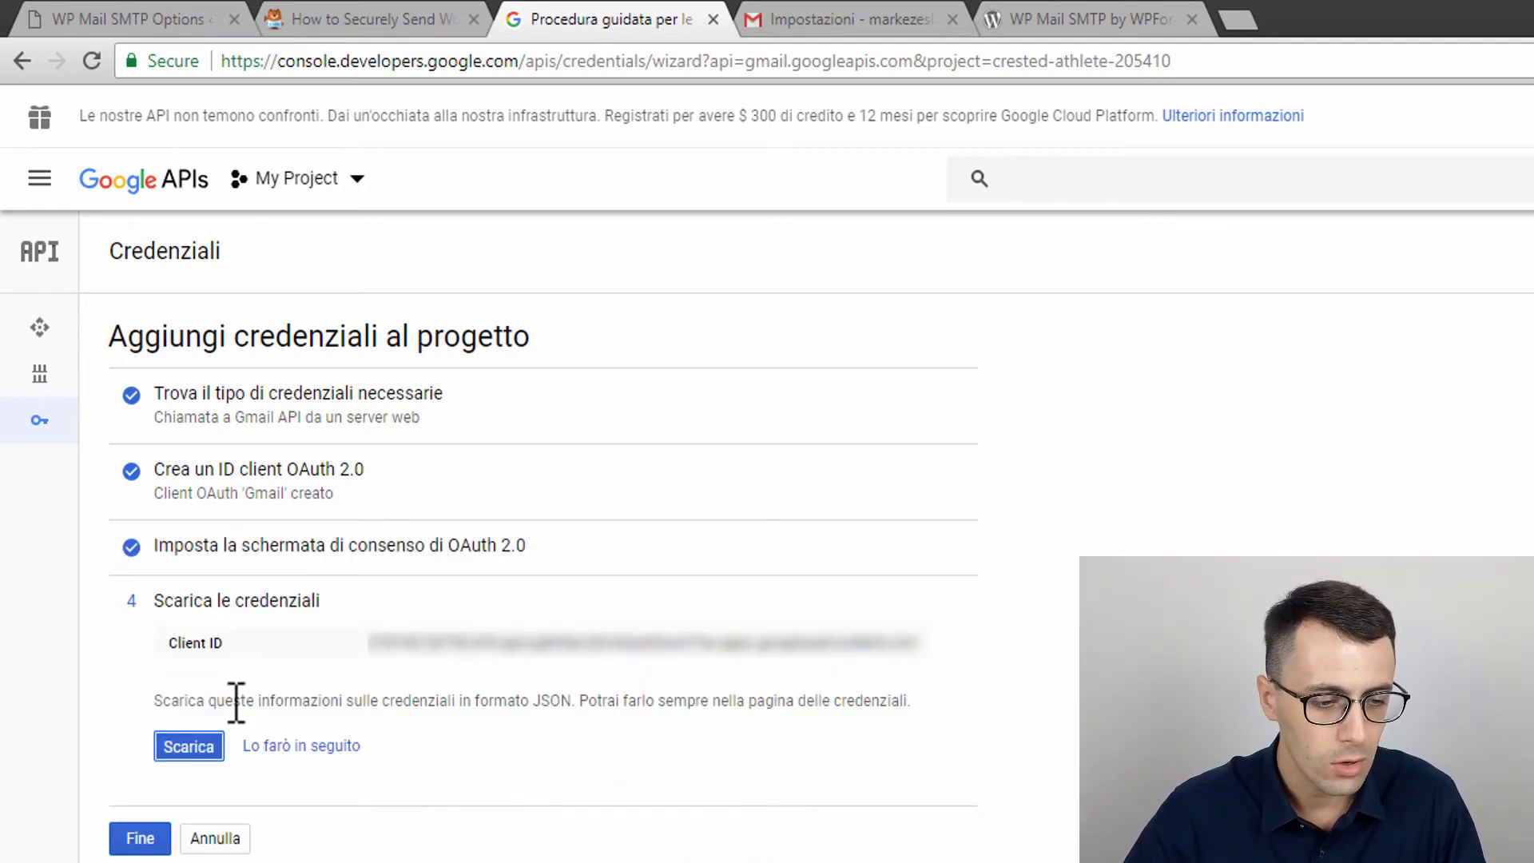
- Copy the new Client ID into WP Mail SMTP's Client ID field
drag(369, 644, 932, 666)
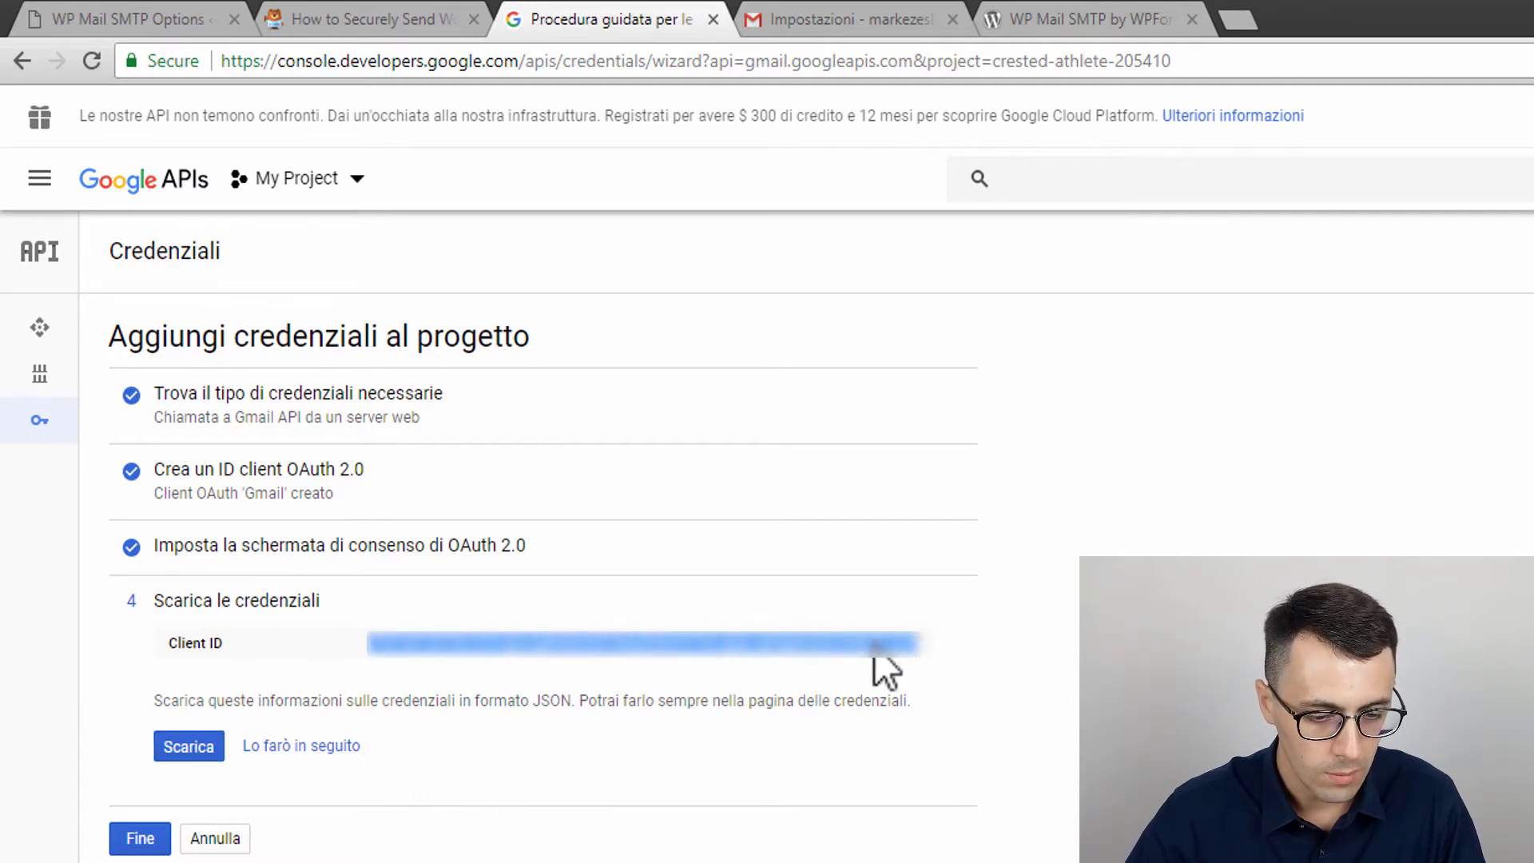
right_click(873, 647)
click(927, 665)
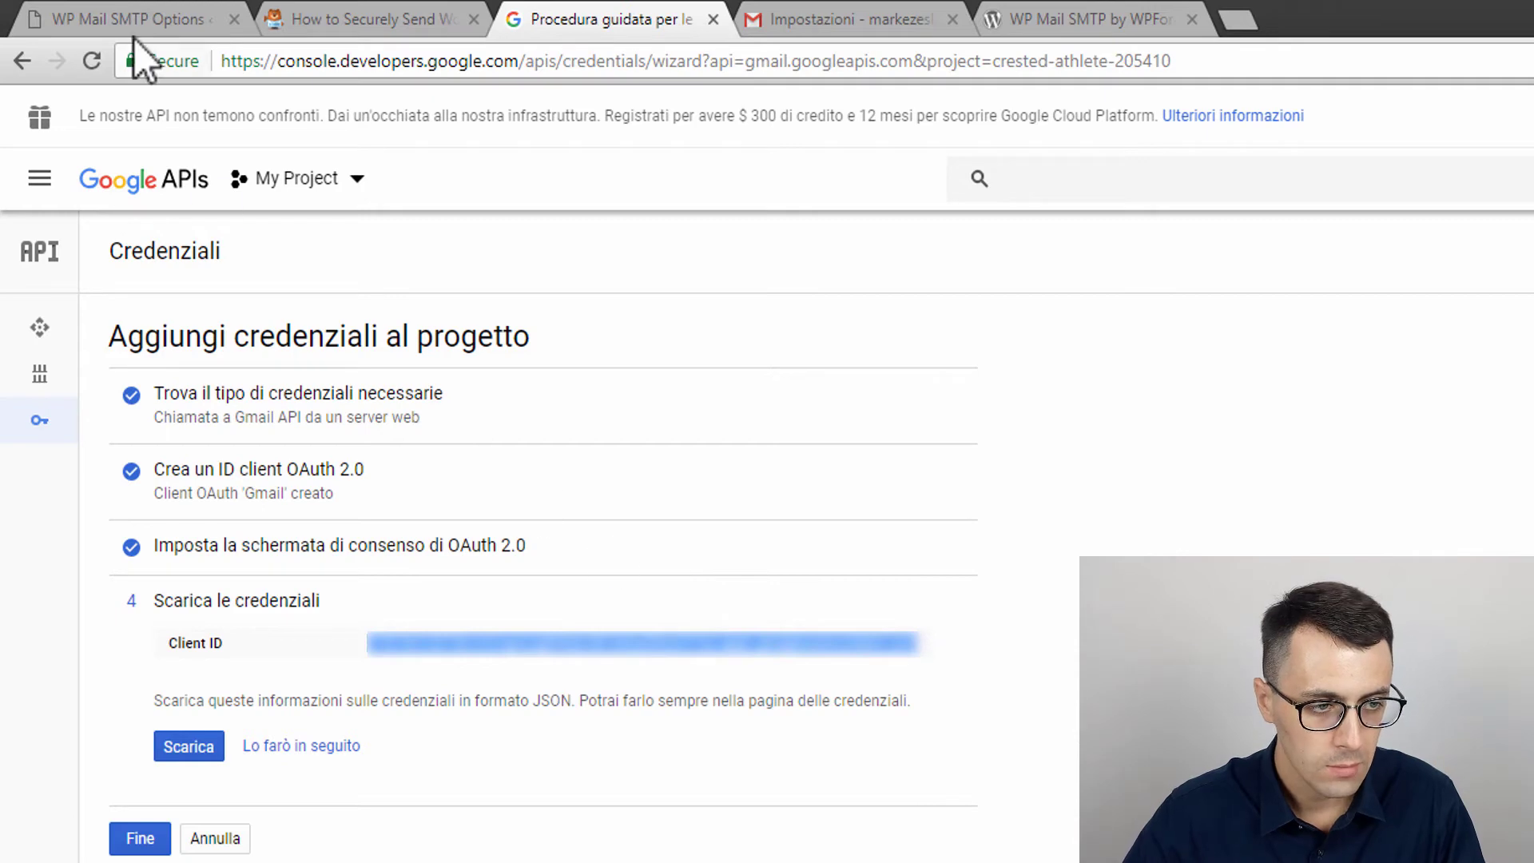
click(119, 16)
scroll(345, 608, down, 1)
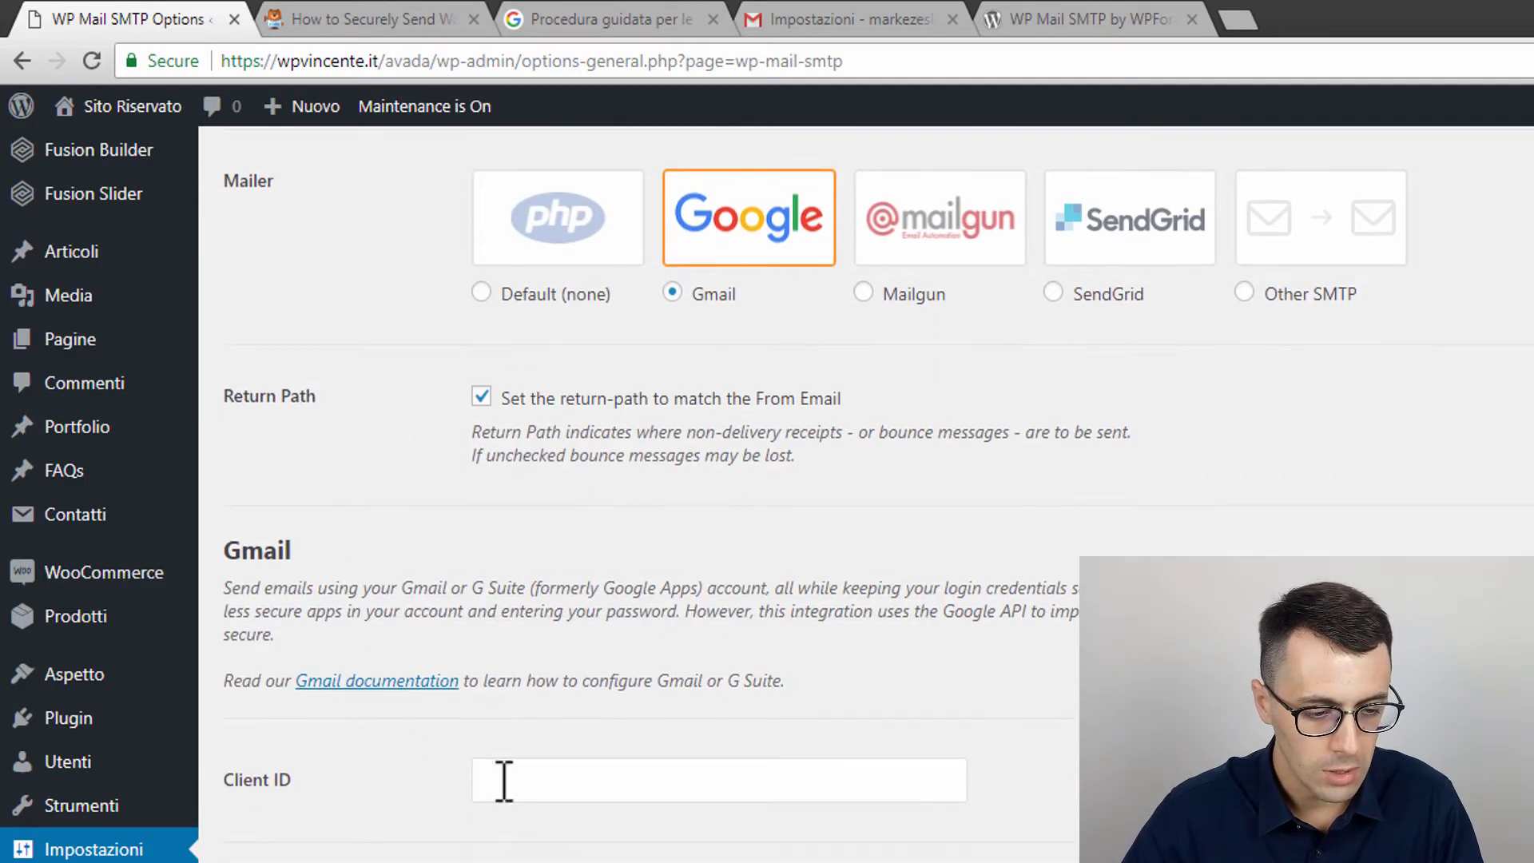
right_click(506, 783)
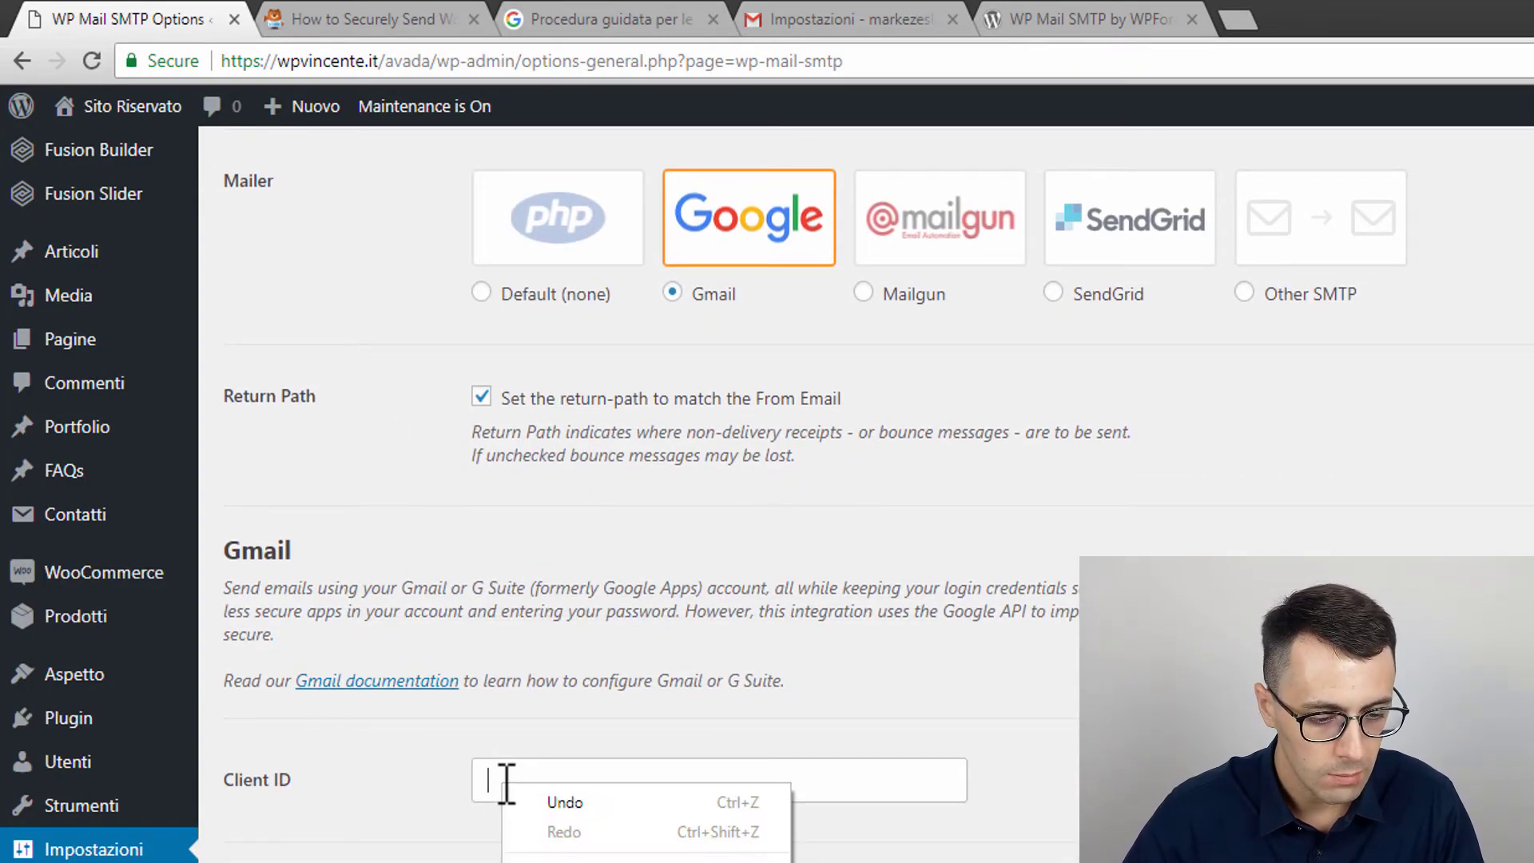
click(569, 860)
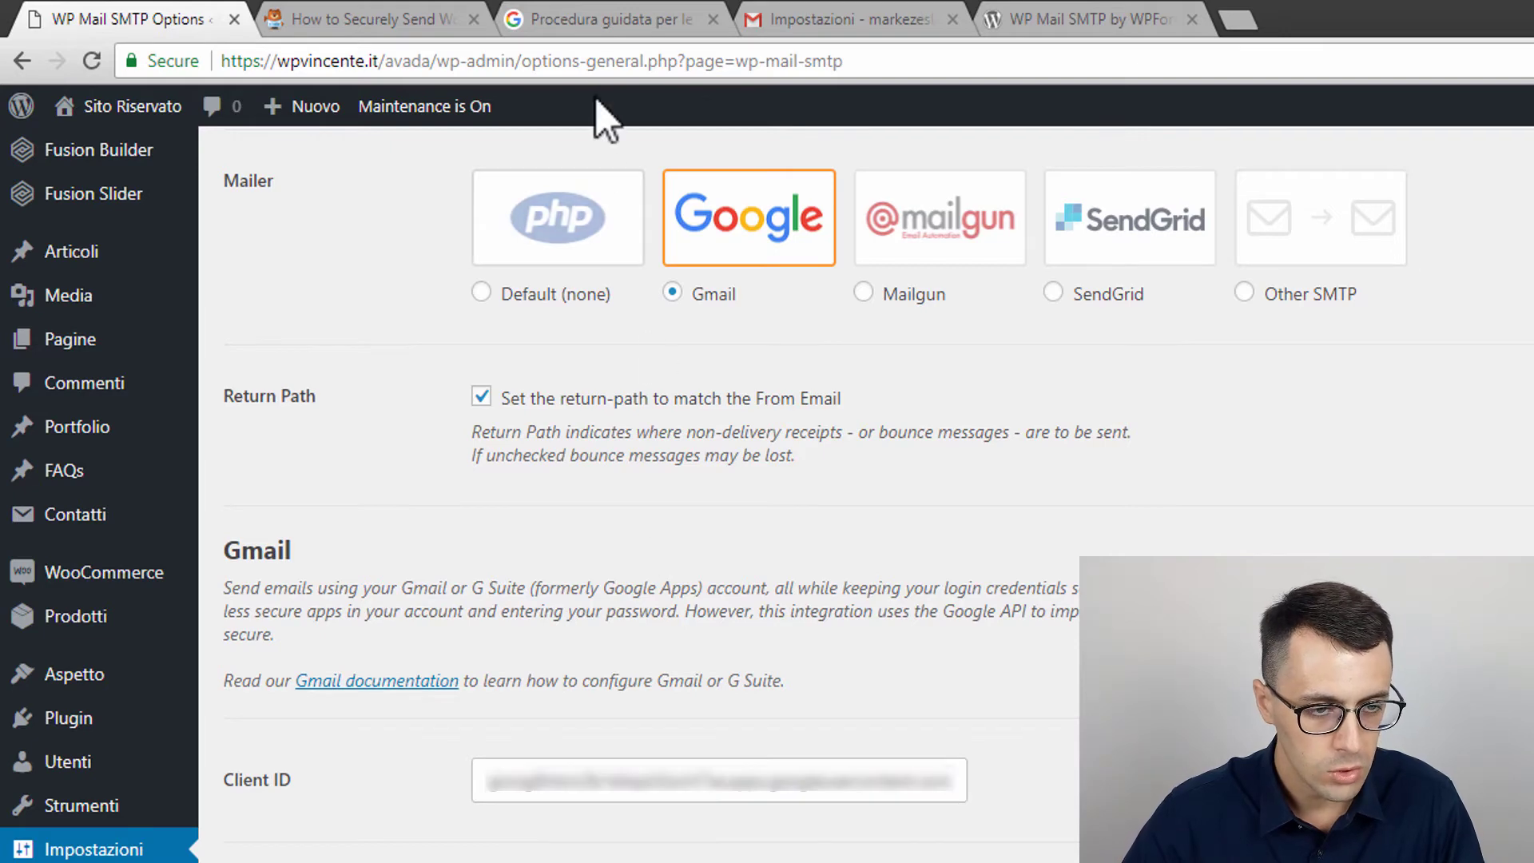
click(591, 14)
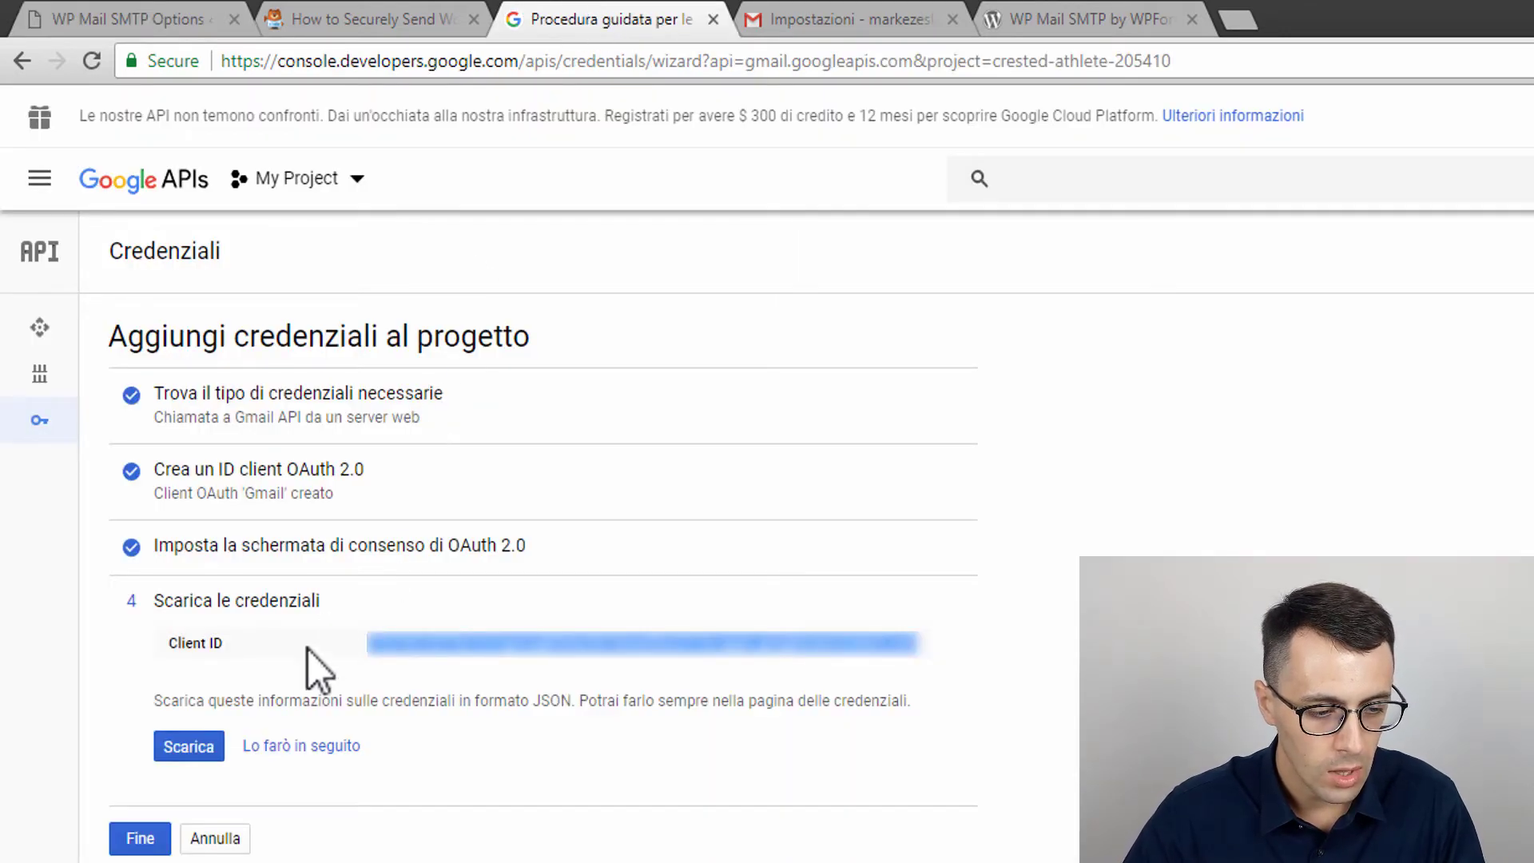
- Finish the wizard without downloading, and copy the Gmail client's secret from its details
click(313, 751)
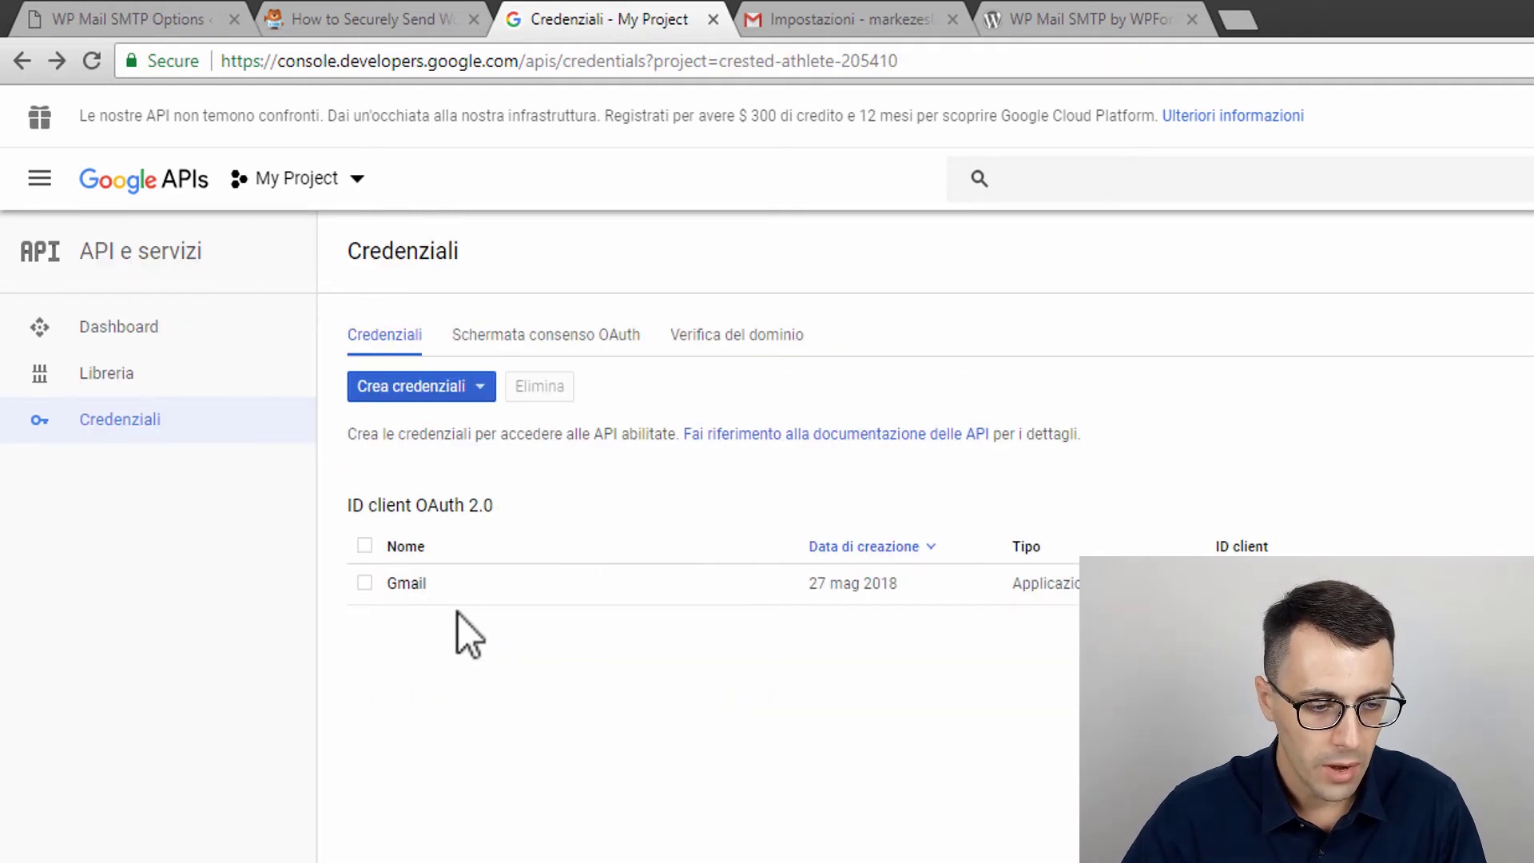
click(403, 585)
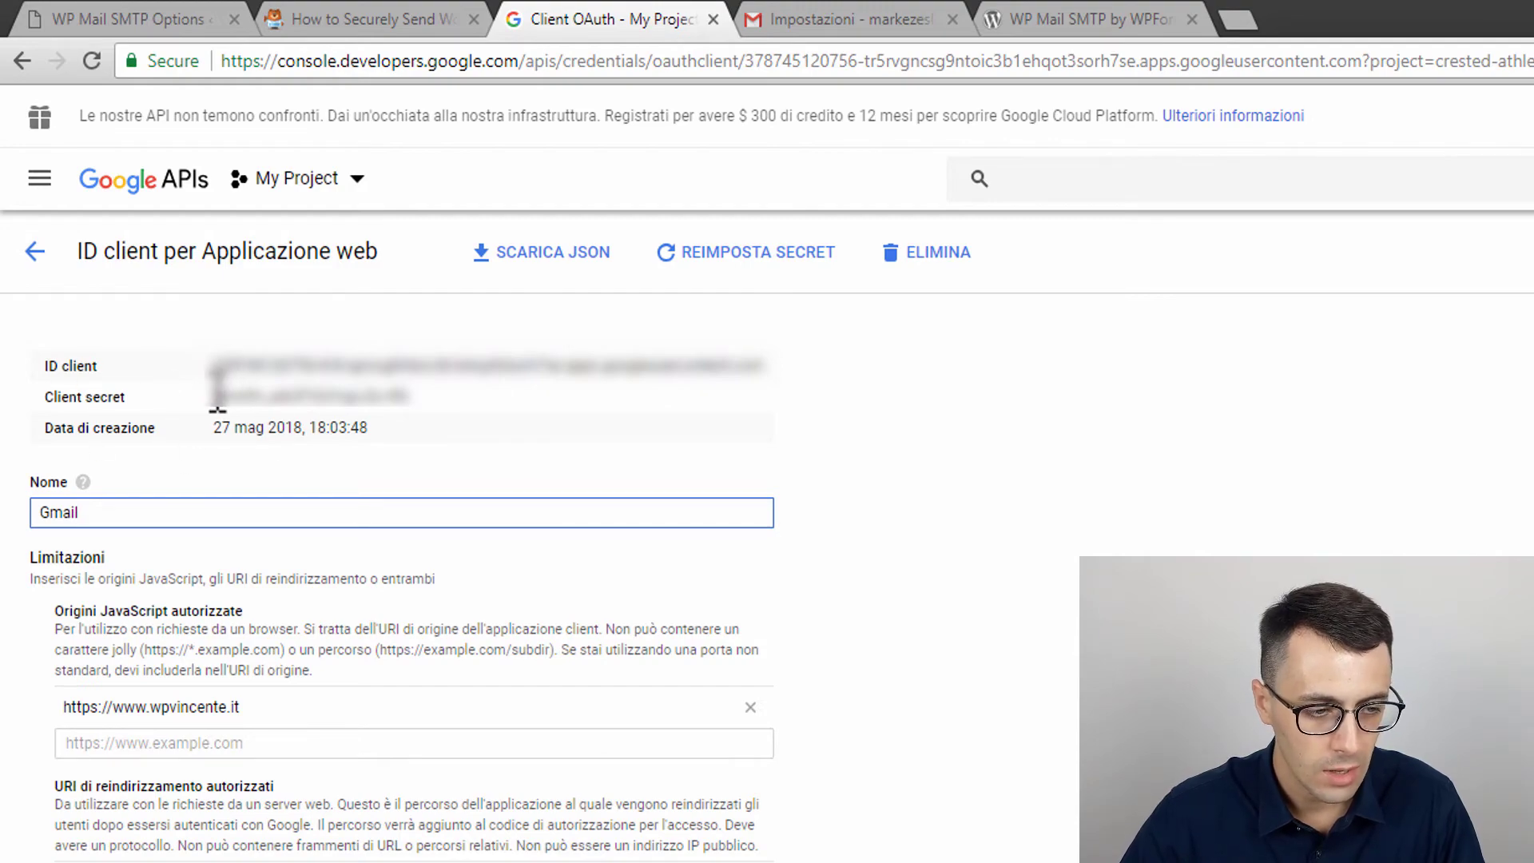
click(234, 386)
drag(234, 386, 428, 418)
right_click(385, 400)
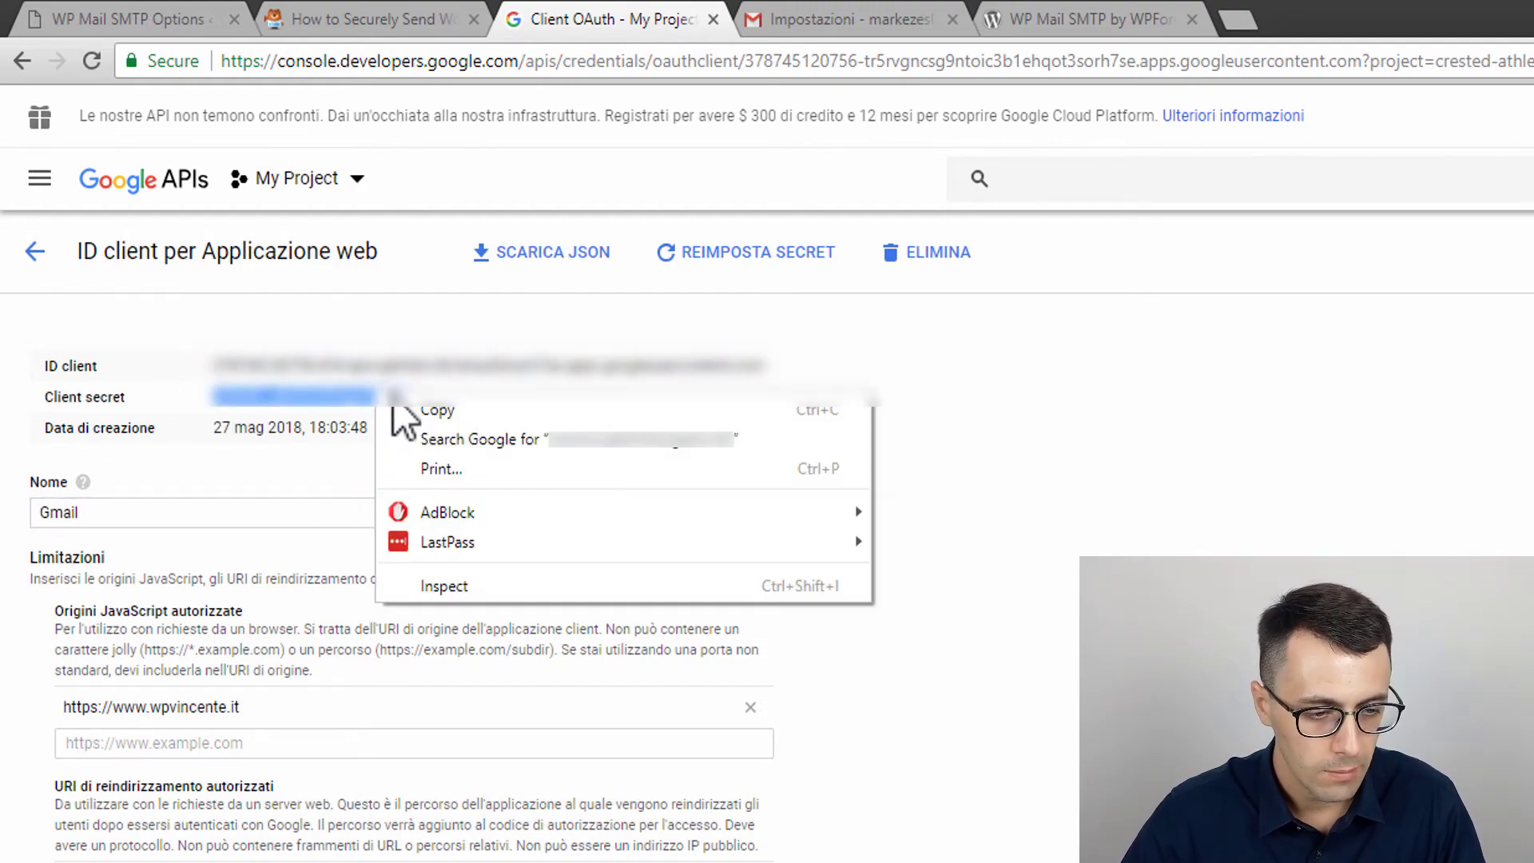
click(432, 412)
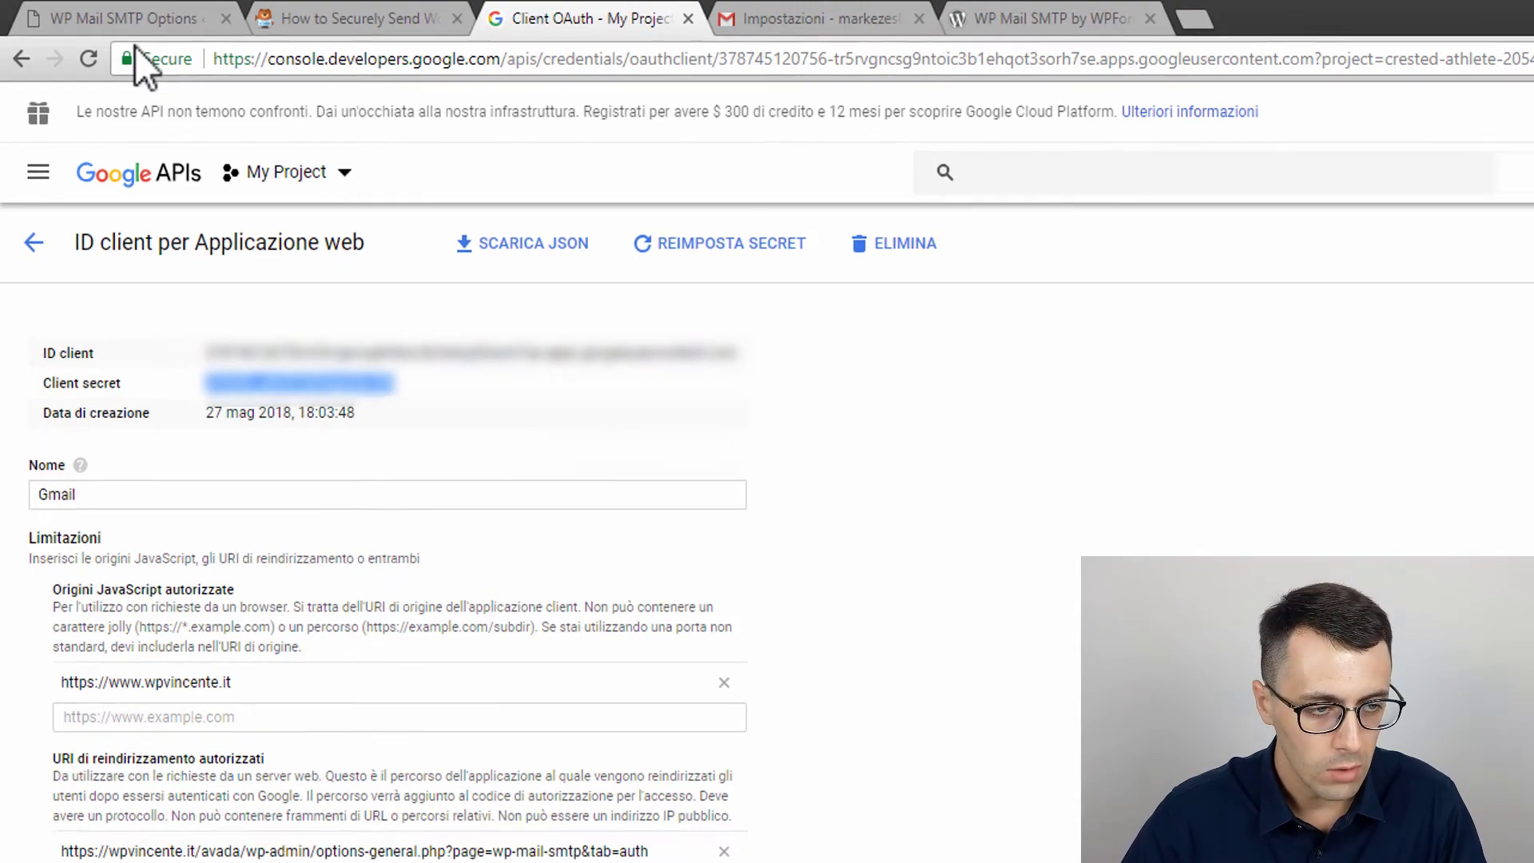
- Paste the secret into WP Mail SMTP's Client Secret field and save the settings
click(128, 18)
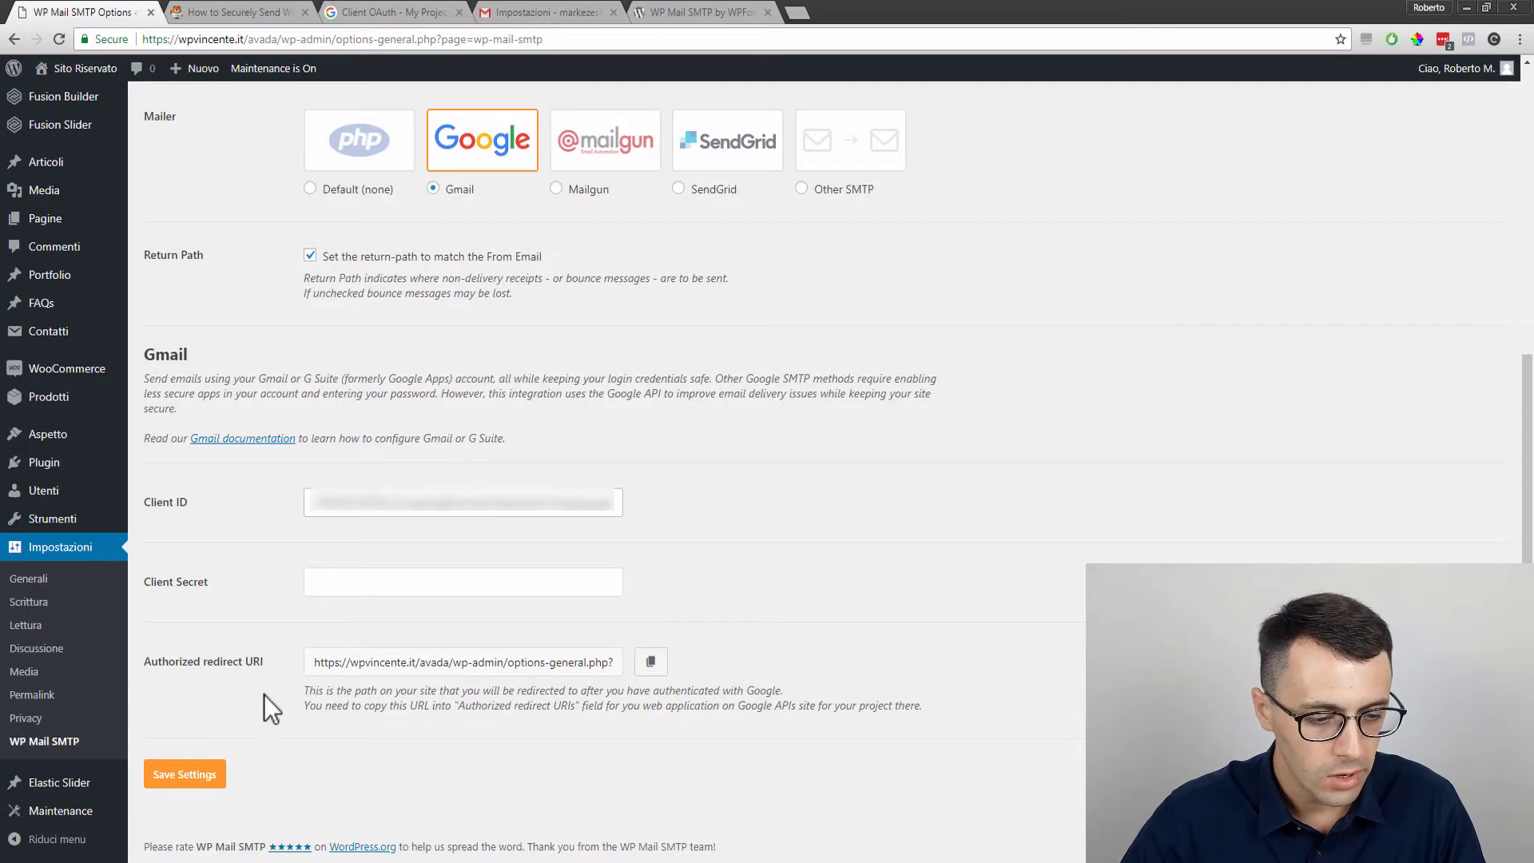
click(352, 590)
key(ctrl+v)
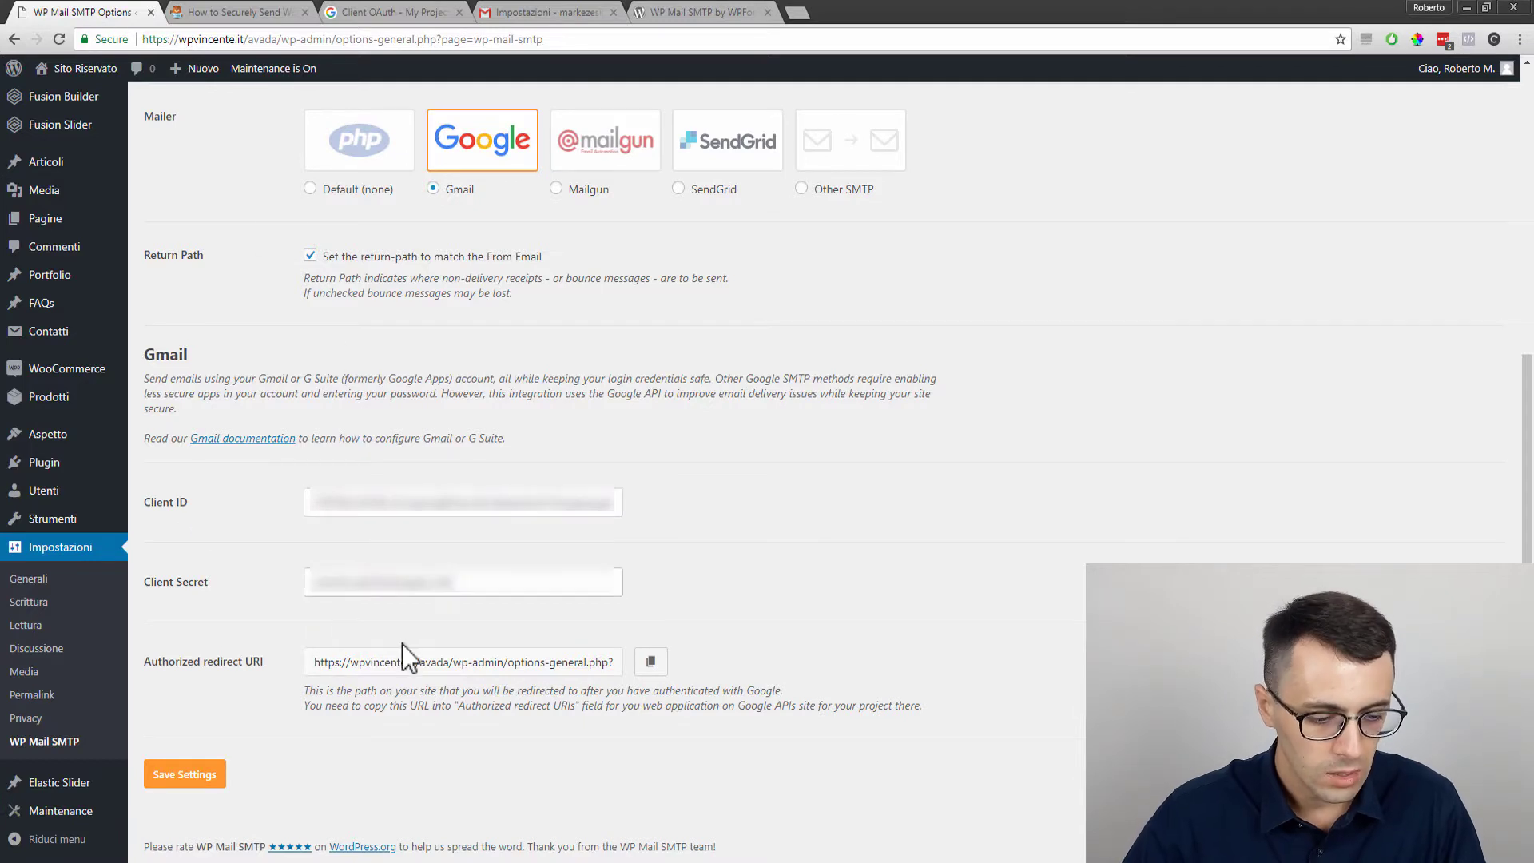
click(192, 796)
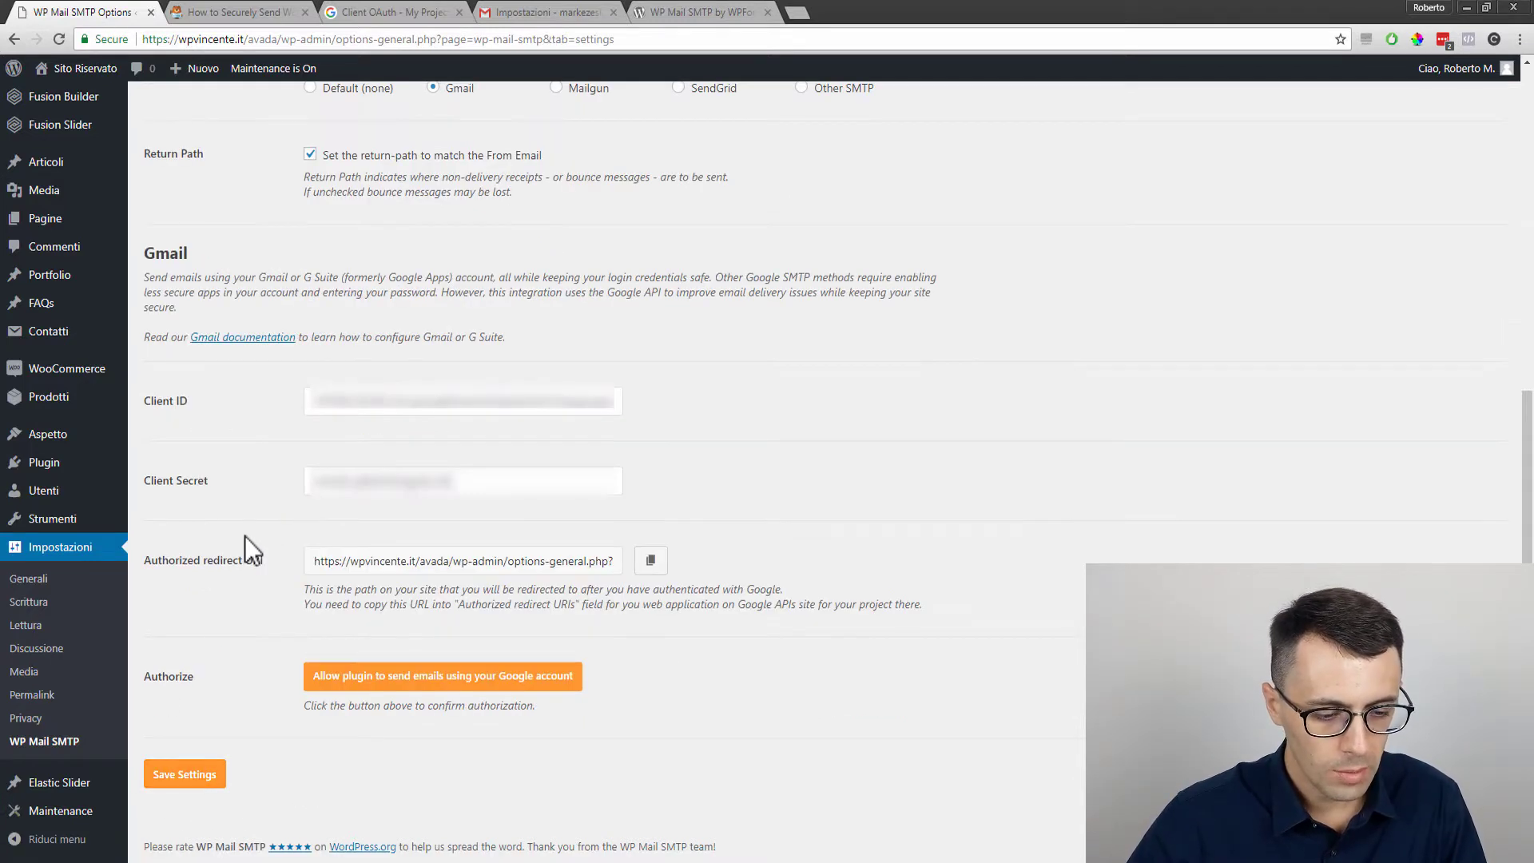
- Allow the plugin to send email via the chosen Google account and grant consent
click(363, 678)
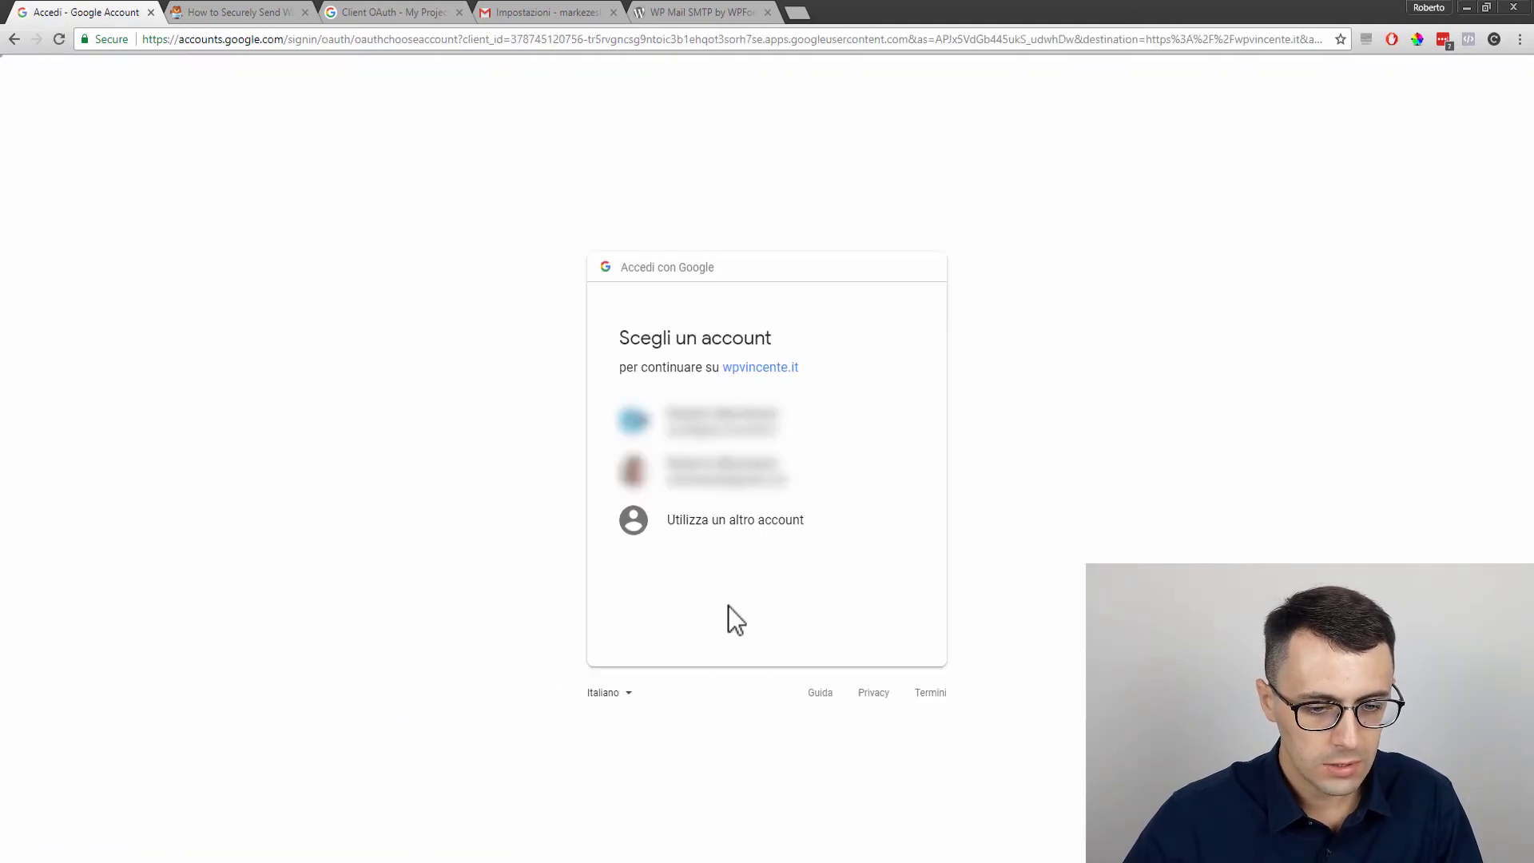
click(703, 471)
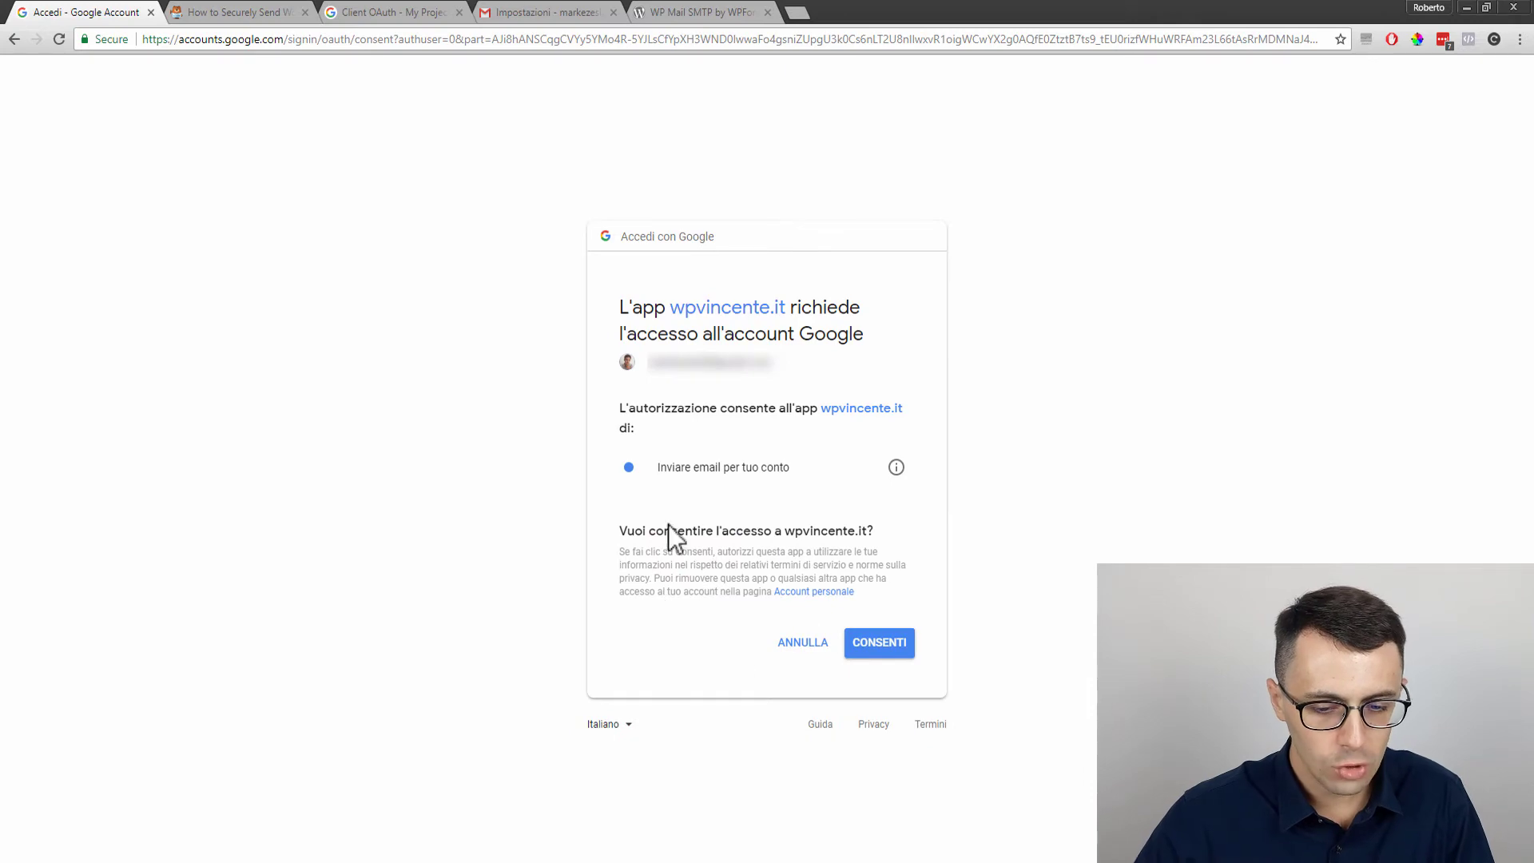
click(887, 647)
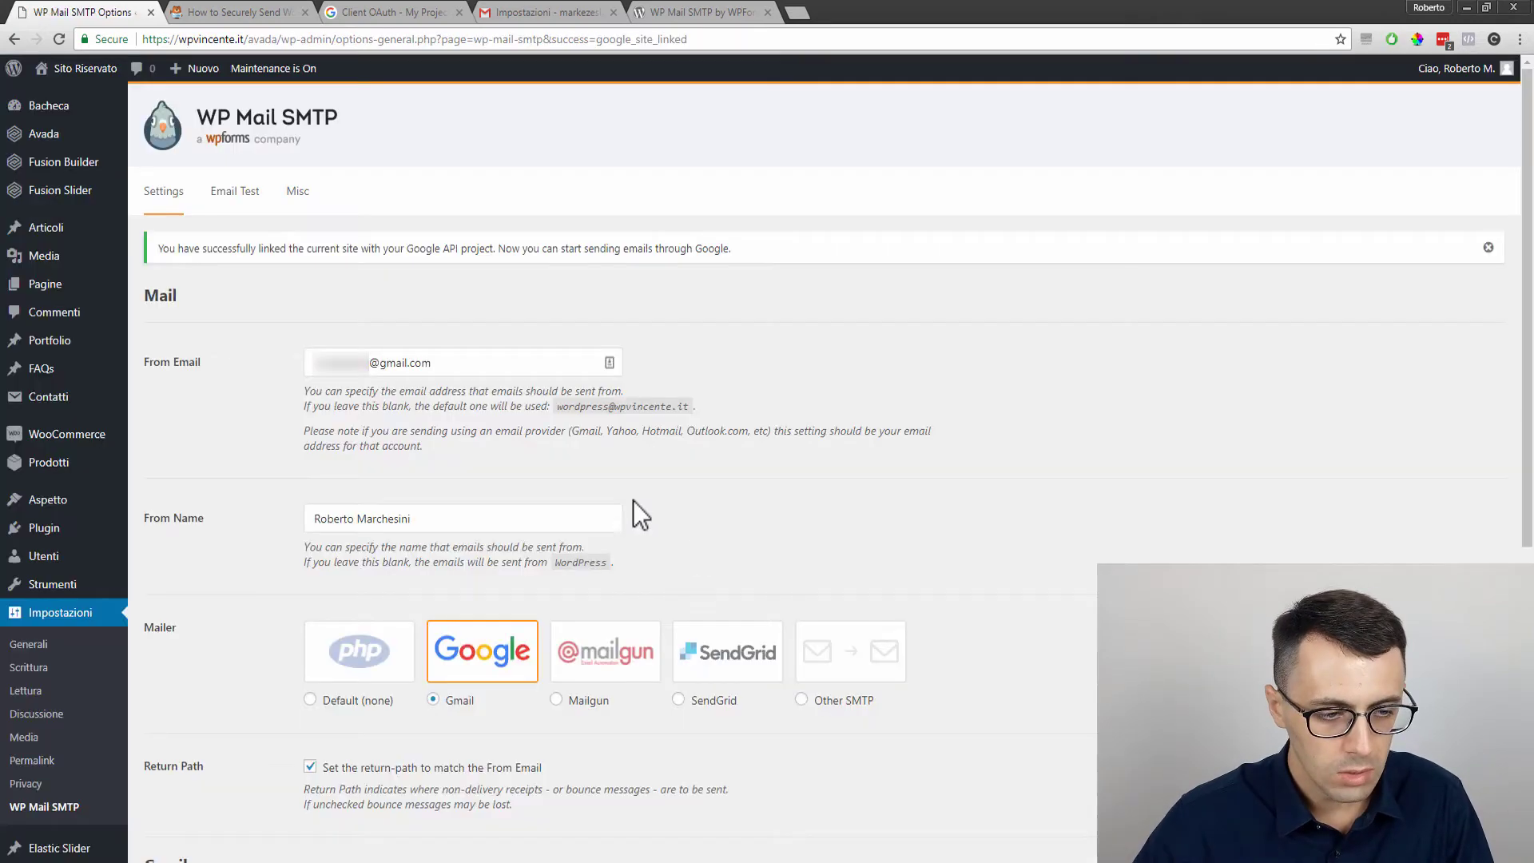
drag(178, 249, 389, 249)
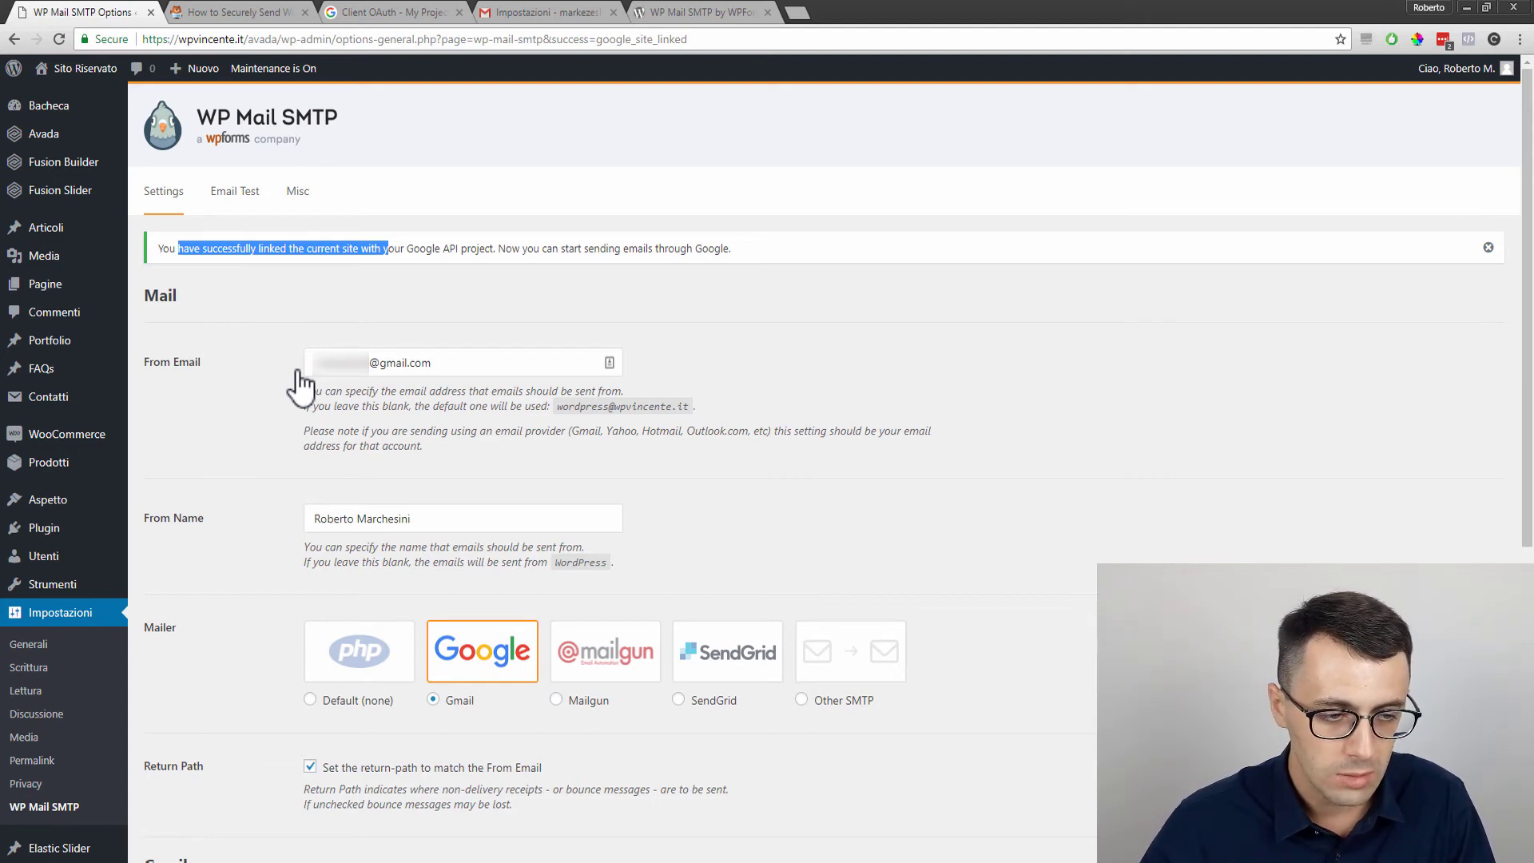
- Send a test email to the site's address from Email Test, then check the mail client's inbox
click(231, 192)
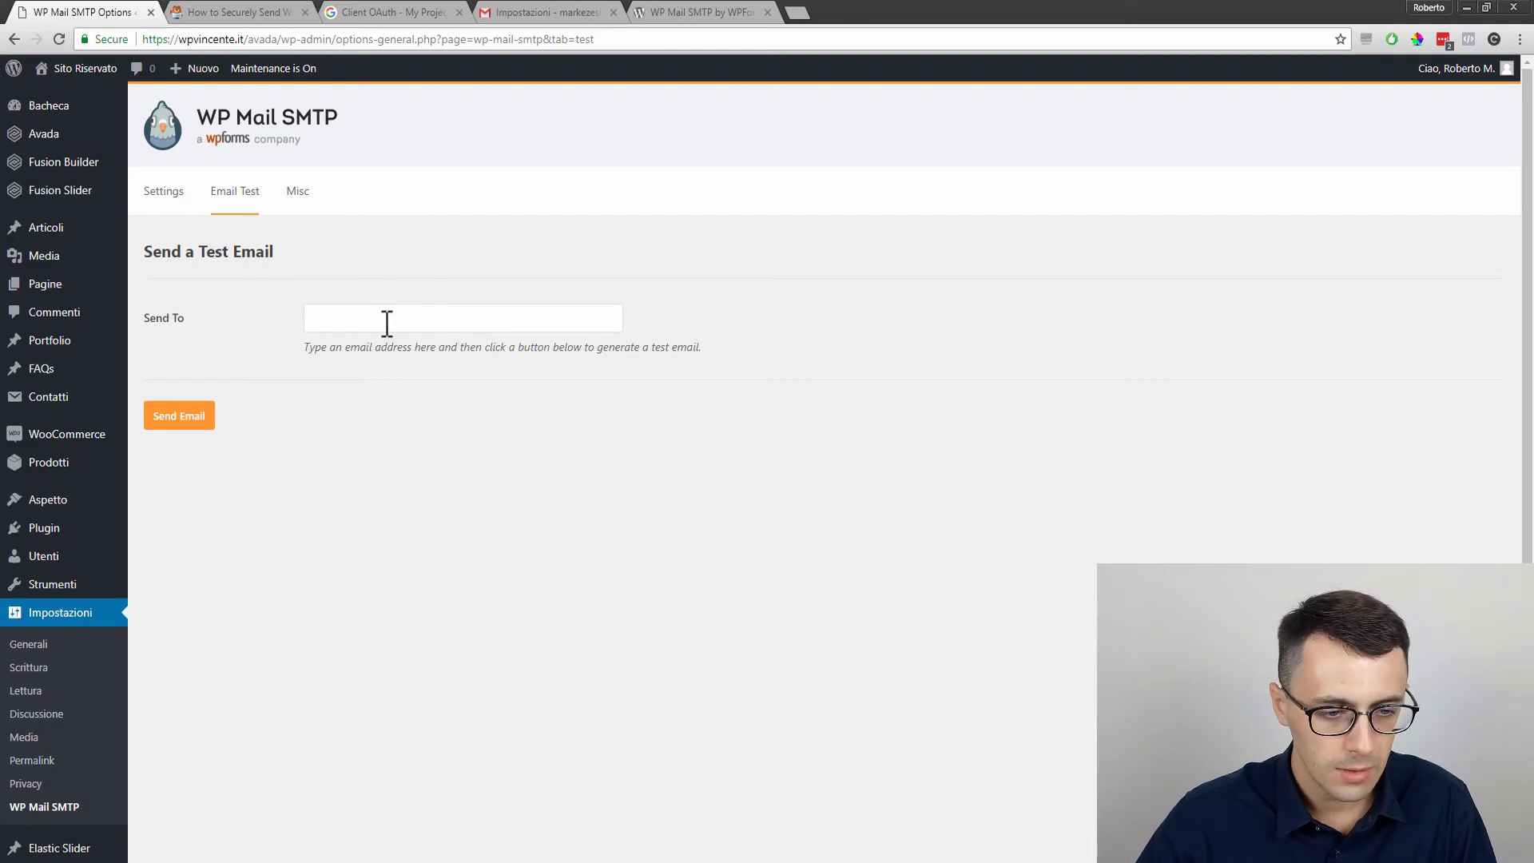
click(439, 316)
click(179, 420)
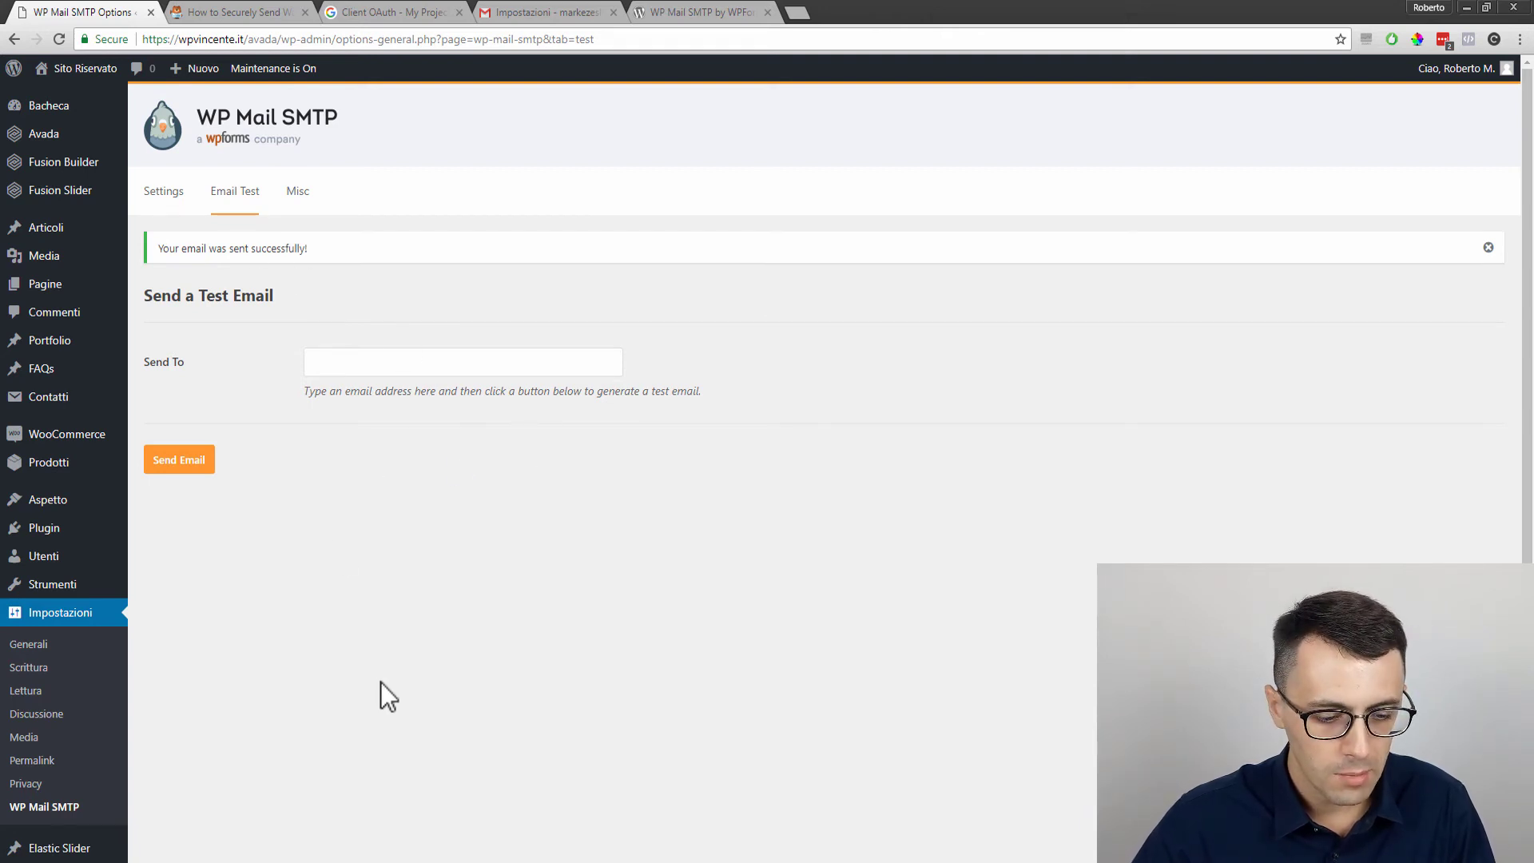
click(295, 803)
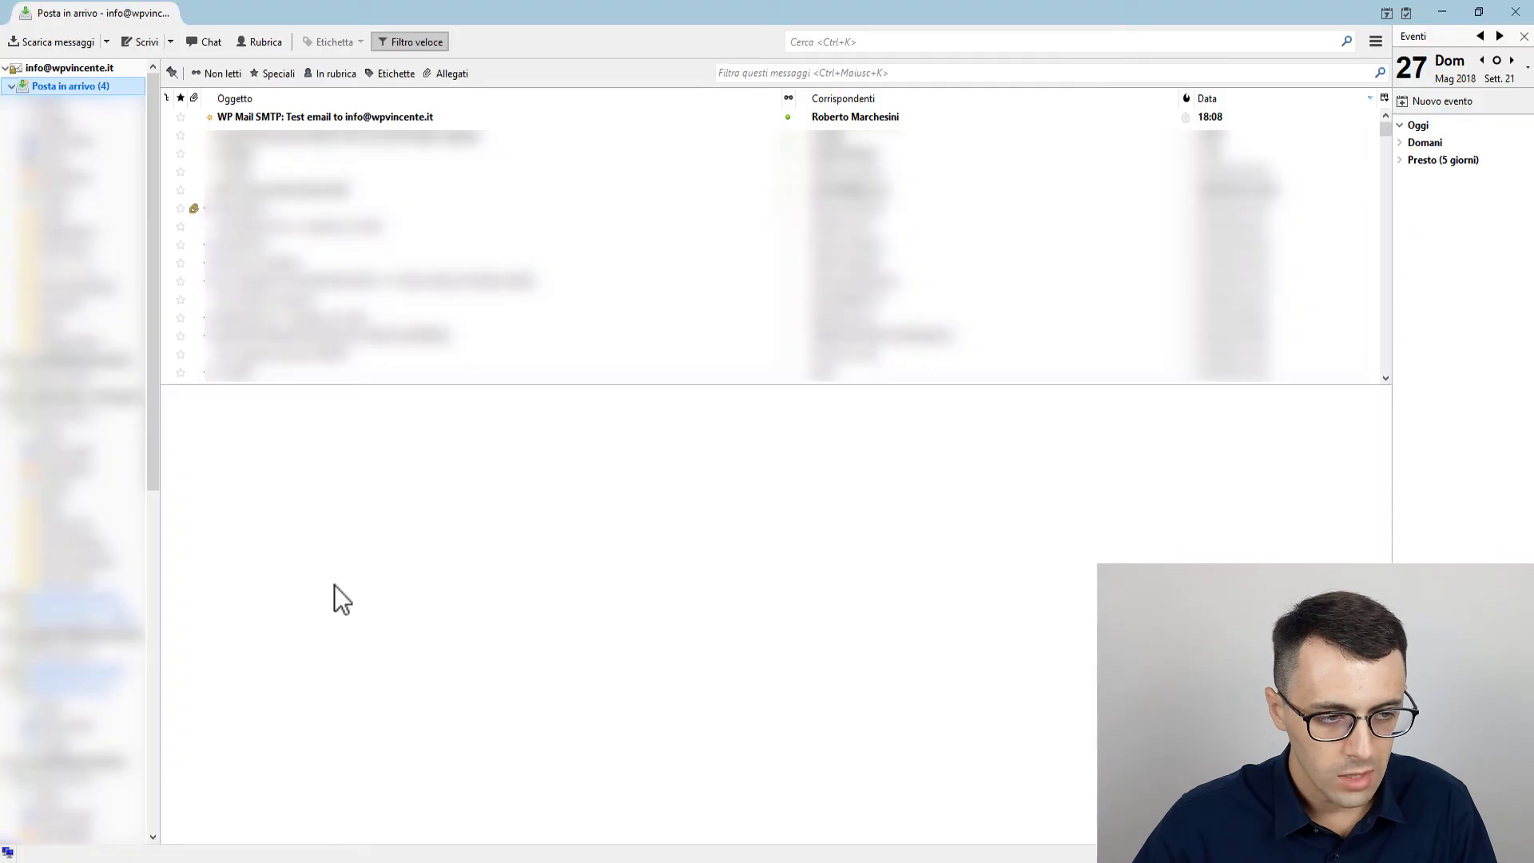